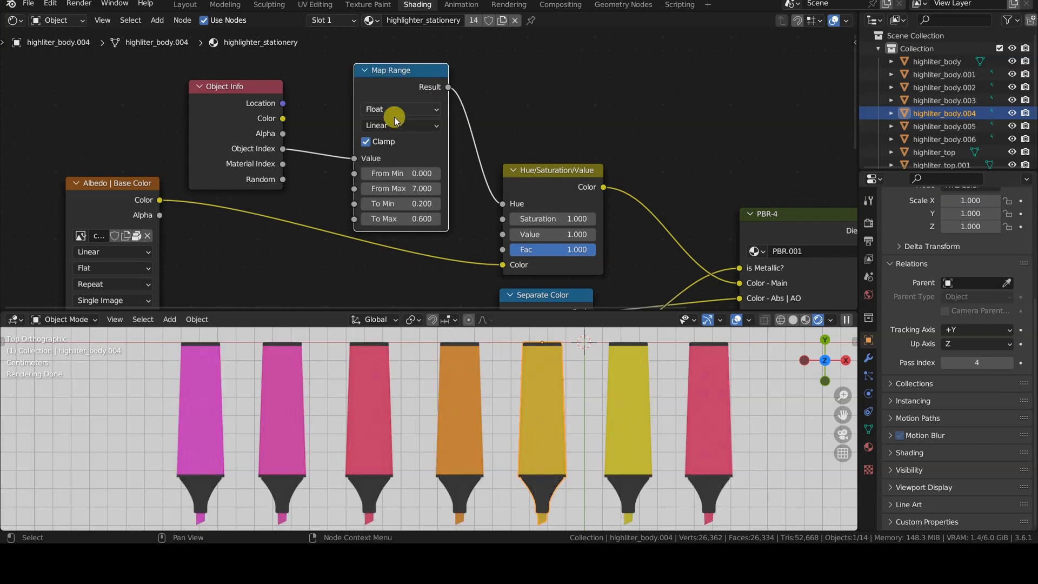
# Set the Map Range node's To Min to 0 and To Max to 1.
pyautogui.click(414, 203)
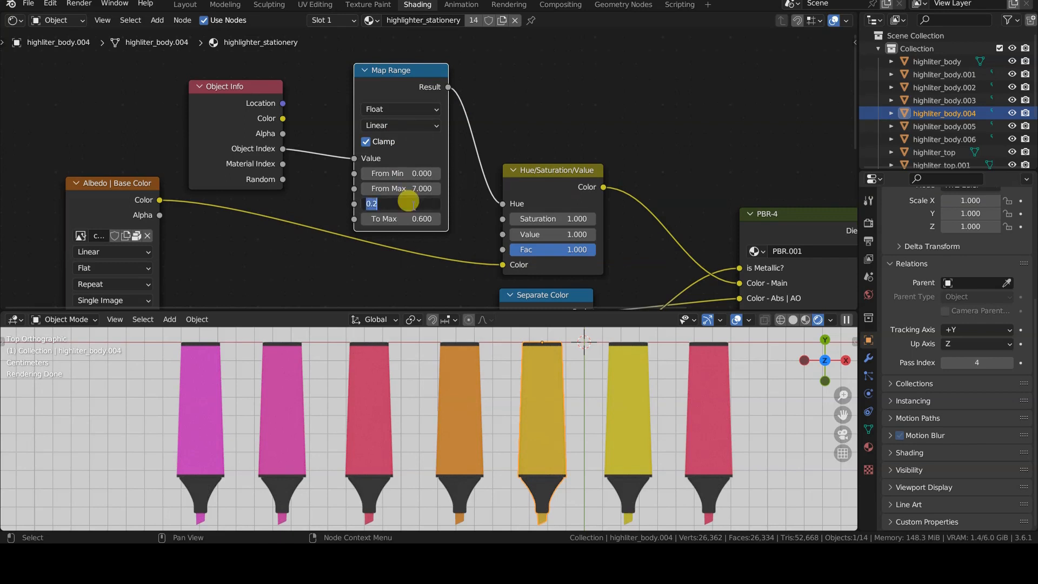
pyautogui.write('0')
pyautogui.press('Tab')
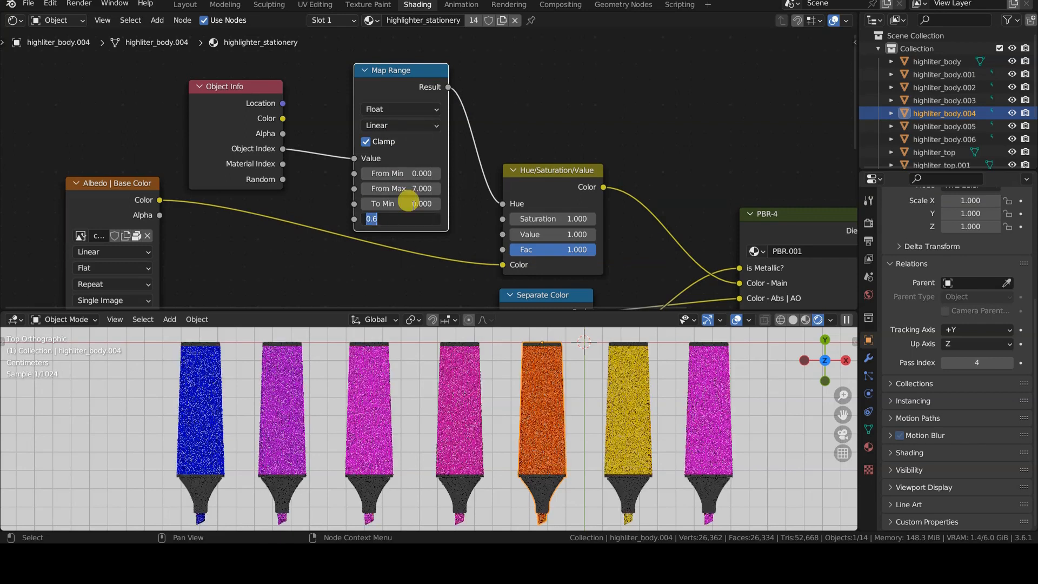
pyautogui.write('1')
pyautogui.press('Return')
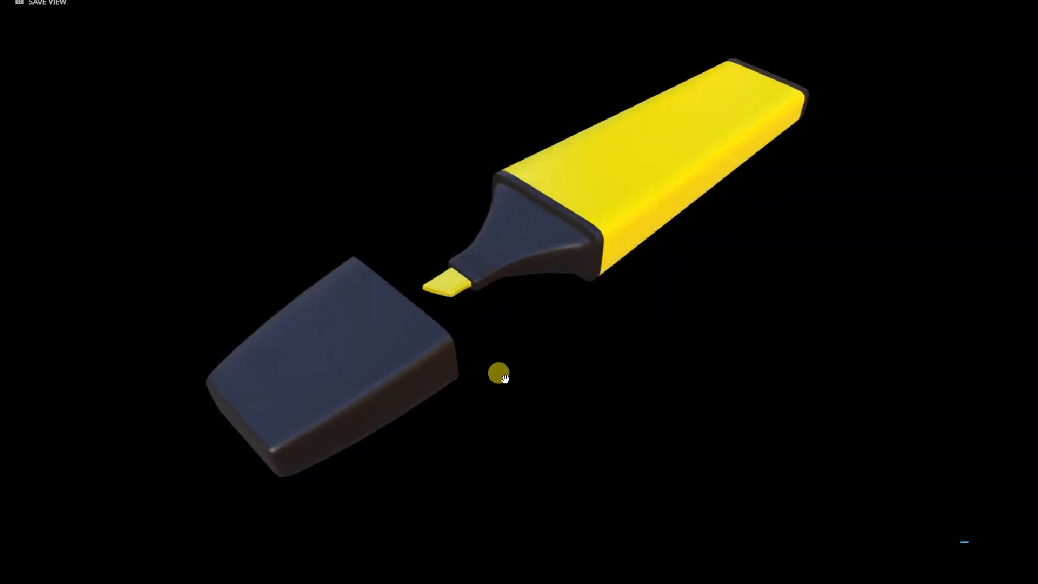
# Inspect the highlighter model from another angle, preview it in rendered shading and return to solid shading.
pyautogui.moveTo(503, 377)
pyautogui.mouseDown()
pyautogui.moveTo(454, 371)
pyautogui.moveTo(425, 396)
pyautogui.moveTo(393, 371)
pyautogui.moveTo(398, 358)
pyautogui.moveTo(466, 375)
pyautogui.moveTo(602, 368)
pyautogui.moveTo(620, 263)
pyautogui.moveTo(521, 349)
pyautogui.moveTo(542, 352)
pyautogui.mouseUp()
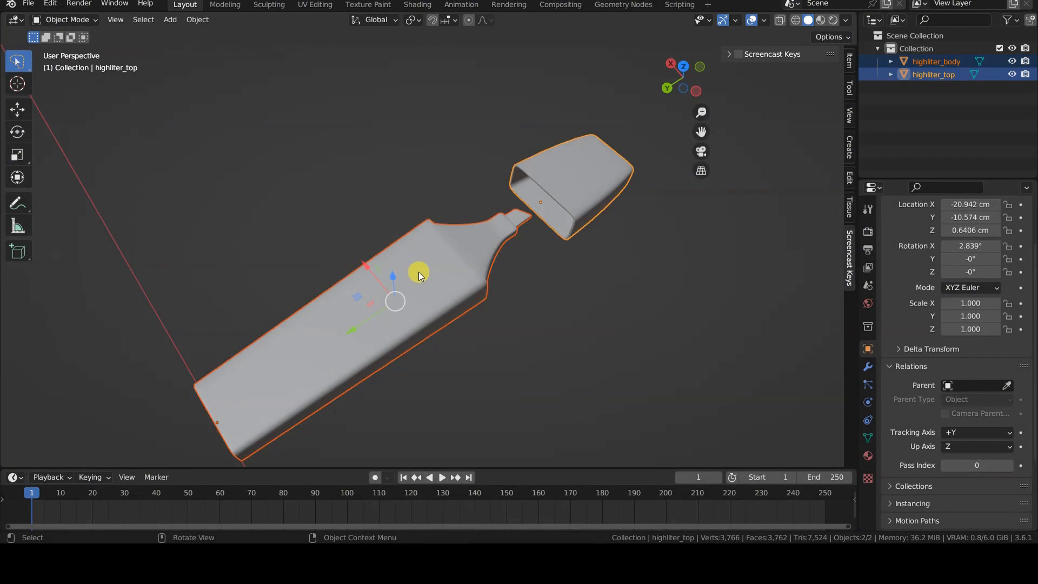
pyautogui.press('z')
pyautogui.click(417, 199)
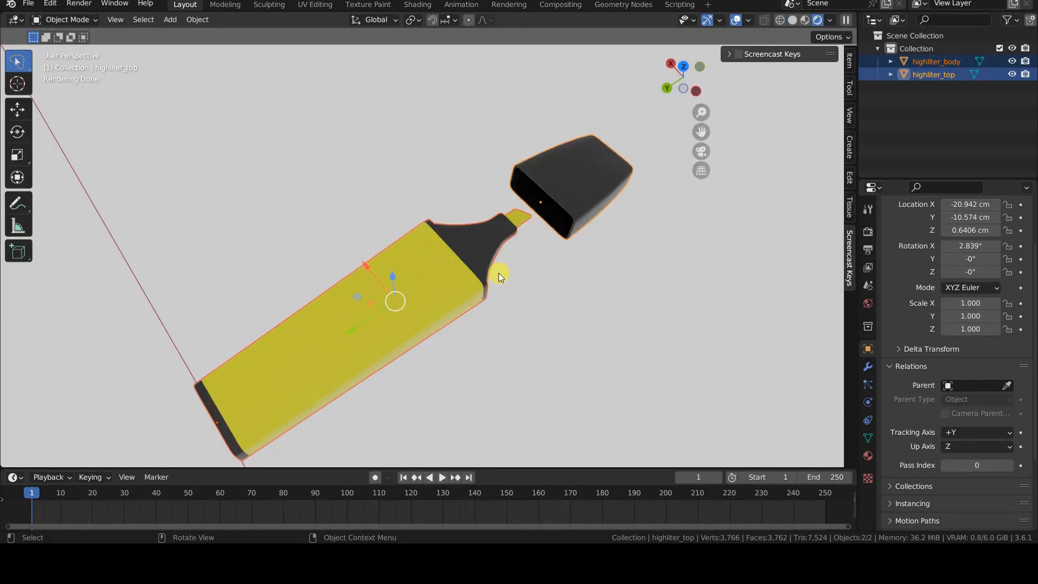
pyautogui.press('z')
pyautogui.click(589, 271)
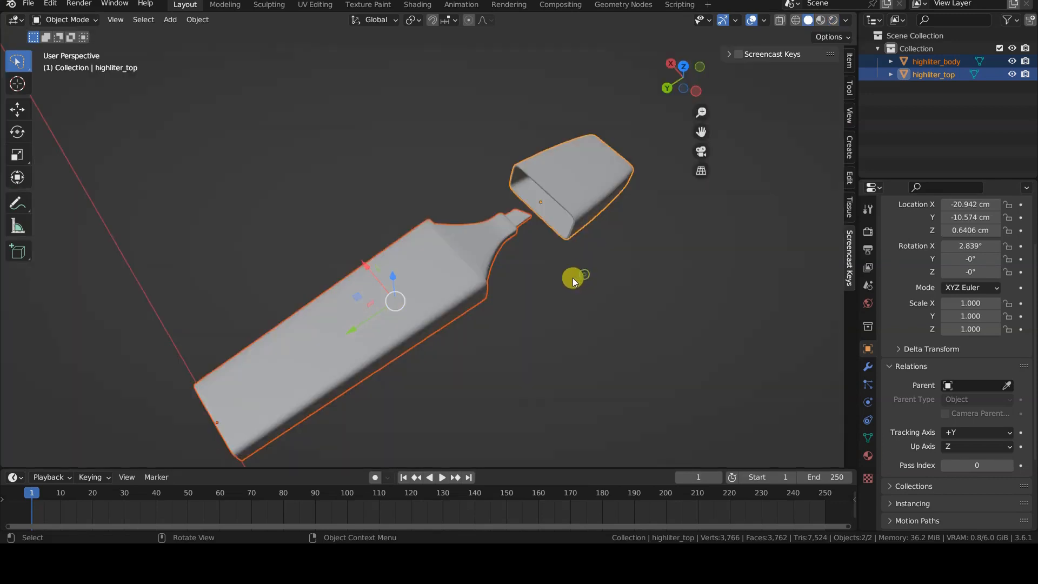
# Check the materials assigned to the highlighter's cap and body, including the material preview.
pyautogui.click(379, 319)
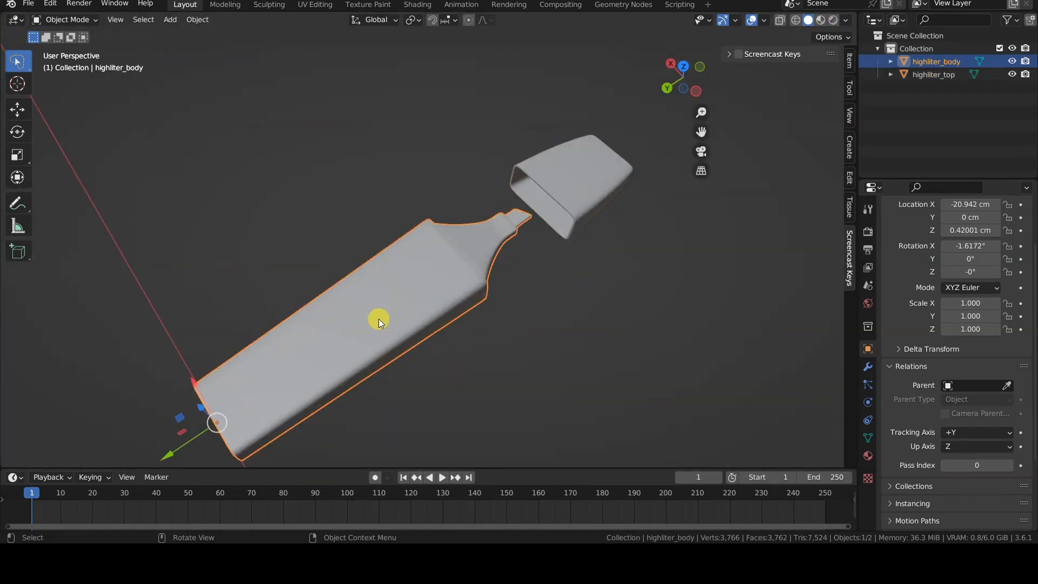
pyautogui.click(598, 175)
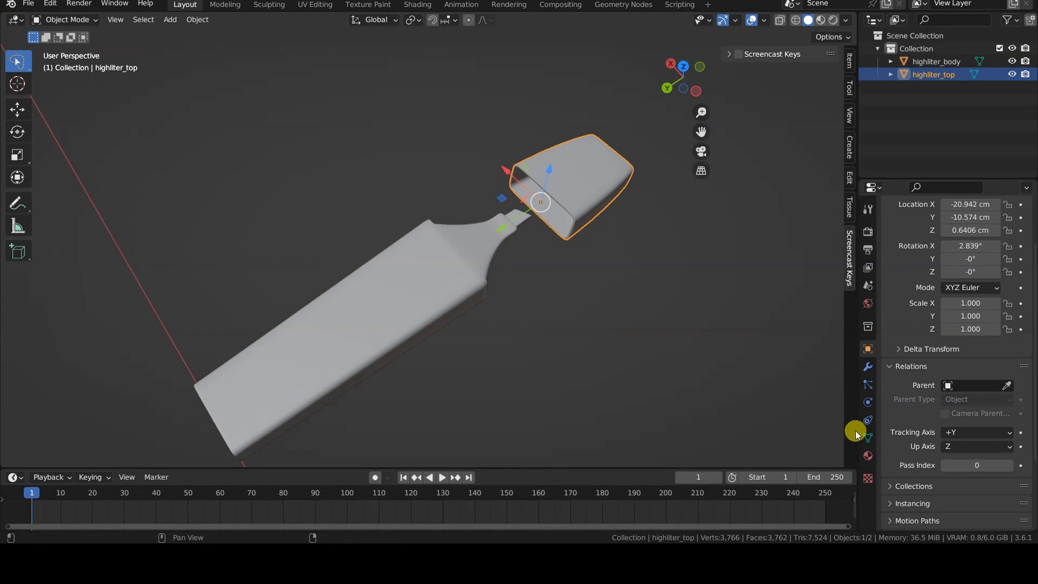
pyautogui.click(868, 456)
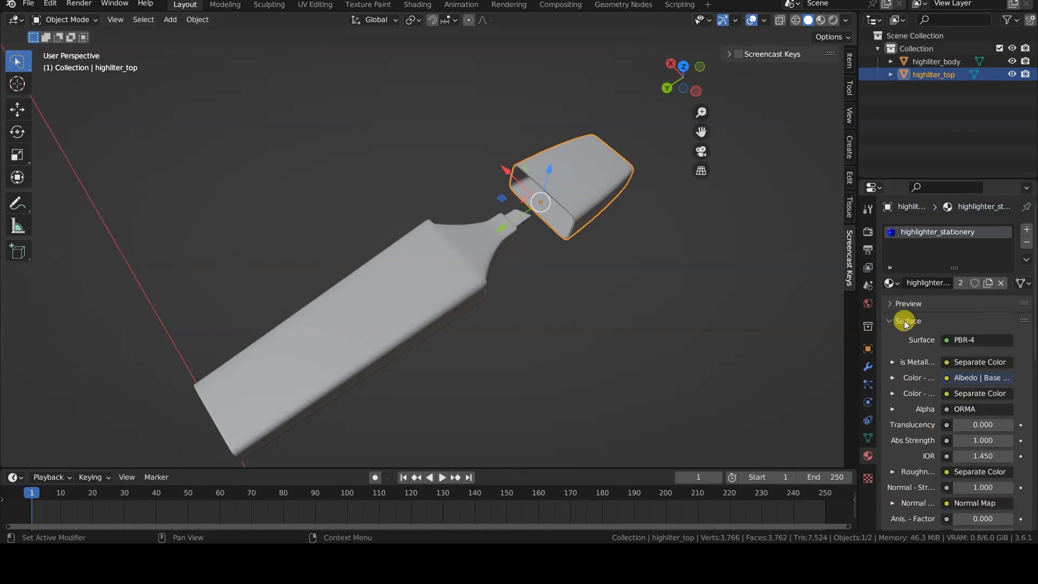
pyautogui.click(895, 303)
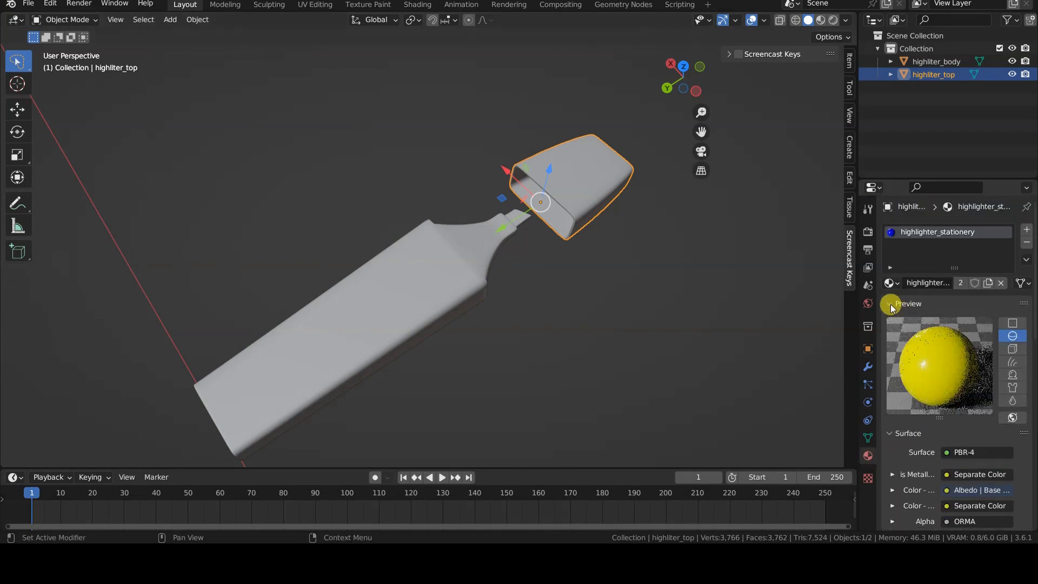
pyautogui.click(401, 312)
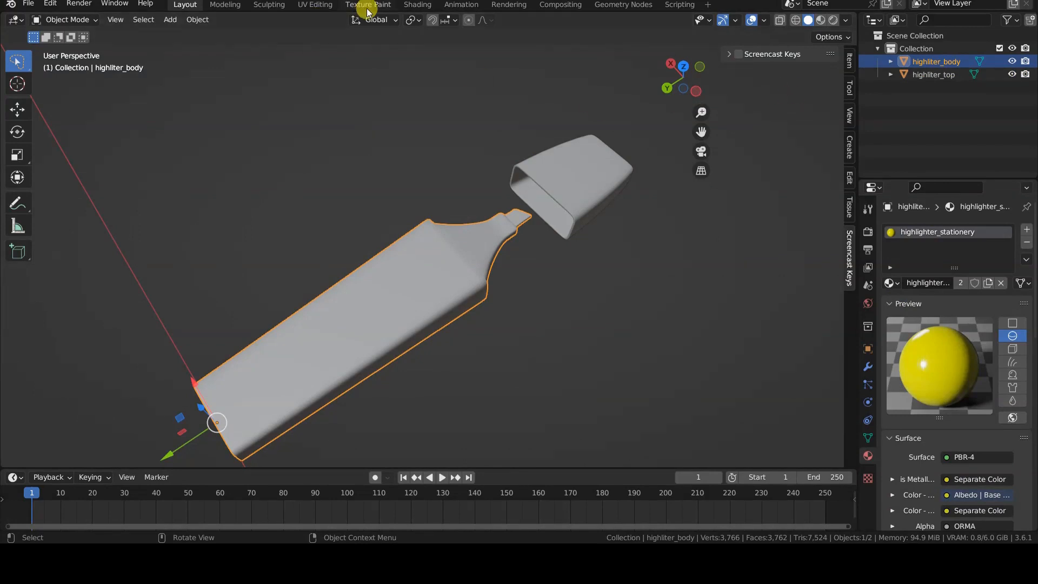
# Open the highlighter body's material nodes in the Shading workspace and display the 3D viewport in rendered shading.
pyautogui.click(417, 5)
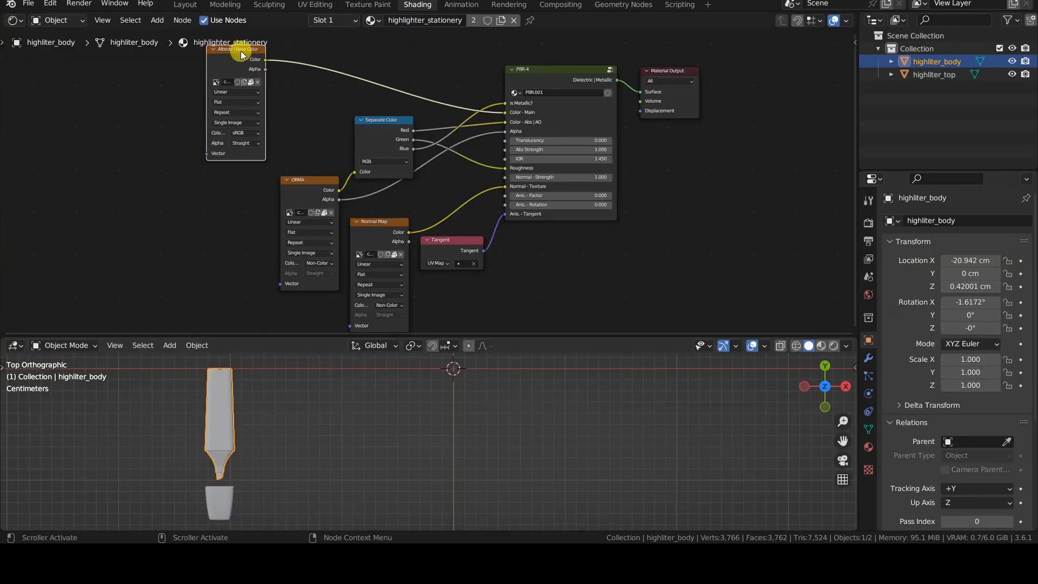
pyautogui.scroll(3, 405, 81)
pyautogui.moveTo(505, 139)
pyautogui.mouseDown(button='middle')
pyautogui.moveTo(553, 313)
pyautogui.moveTo(535, 264)
pyautogui.mouseUp(button='middle')
pyautogui.press('z')
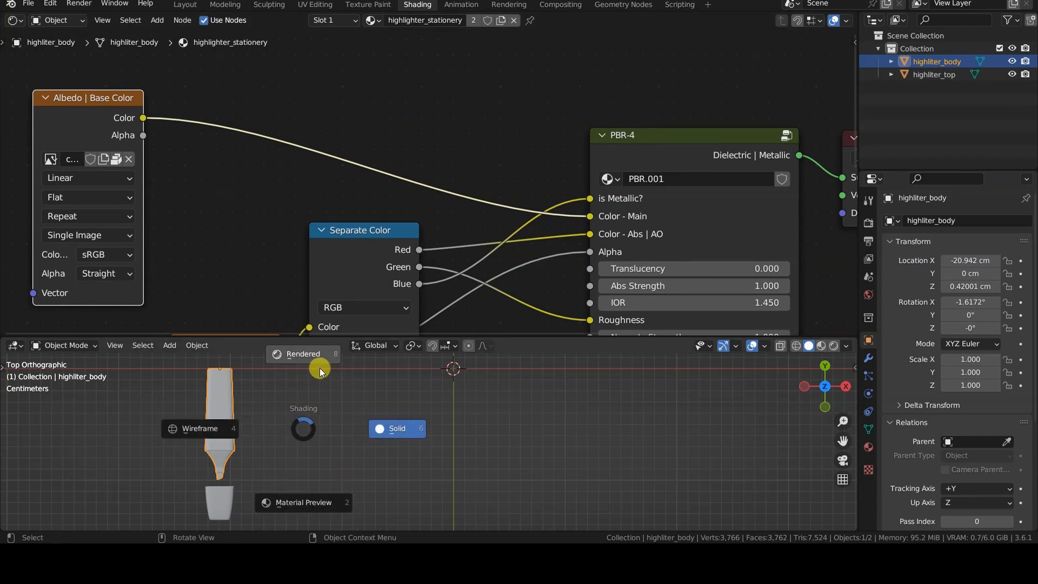
pyautogui.click(317, 354)
# Duplicate the highlighter body and cap five times along the X axis, spacing the copies about 4.7 cm apart.
pyautogui.keyDown('shift'); pyautogui.click(225, 502); pyautogui.keyUp('shift')
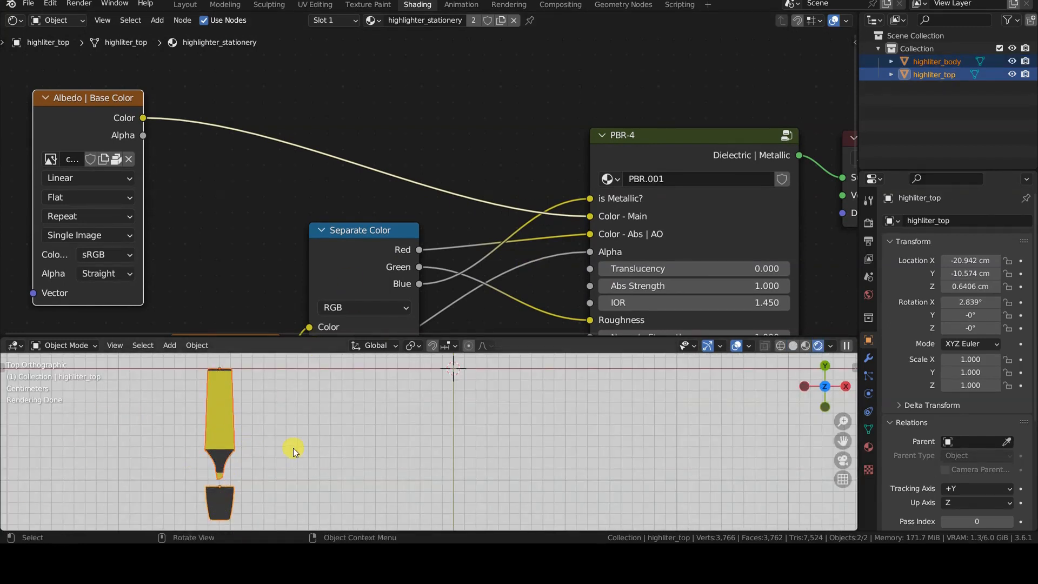
pyautogui.hotkey('shift', 'd')
pyautogui.press('x')
pyautogui.click(341, 448)
pyautogui.hotkey('shift', 'd')
pyautogui.press('x')
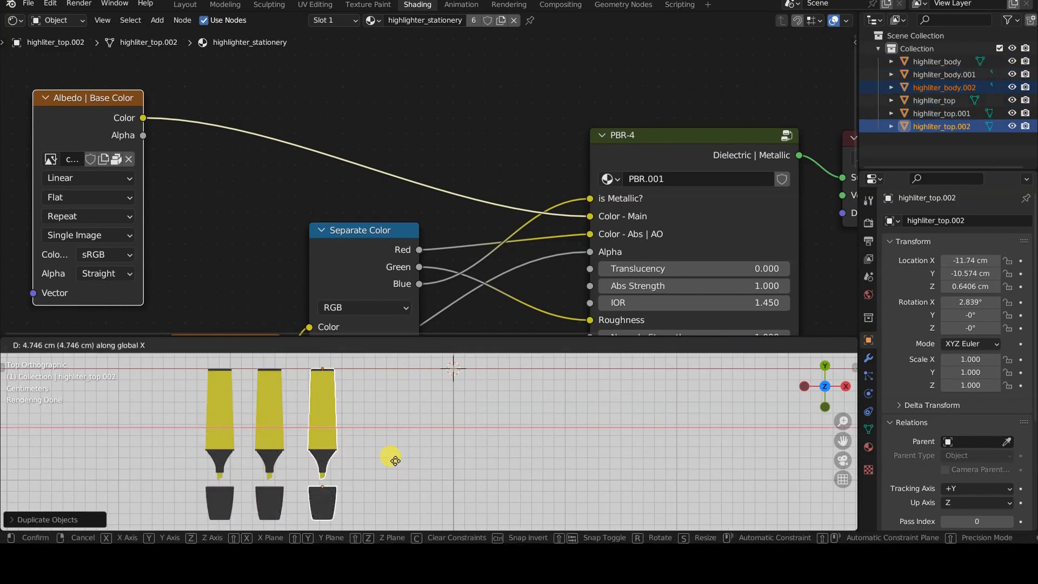
pyautogui.click(395, 460)
pyautogui.hotkey('shift', 'd')
pyautogui.press('x')
pyautogui.click(450, 465)
pyautogui.hotkey('shift', 'd')
pyautogui.press('x')
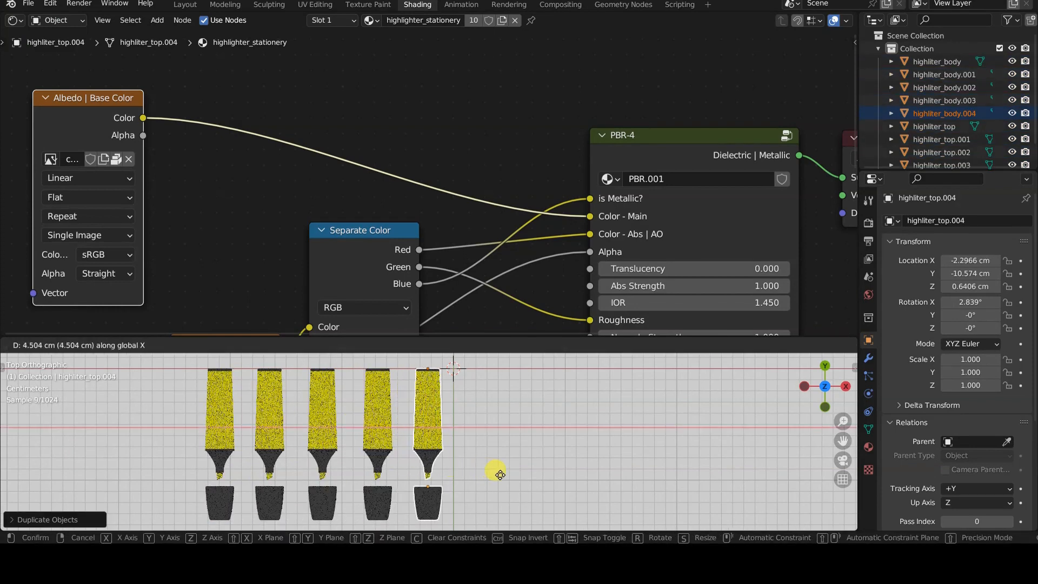
pyautogui.click(495, 472)
pyautogui.hotkey('shift', 'd')
pyautogui.press('x')
pyautogui.click(550, 478)
pyautogui.keyDown('shift'); pyautogui.moveTo(557, 478); pyautogui.dragTo(686, 475, button='middle'); pyautogui.keyUp('shift')
pyautogui.scroll(3, 671, 472)
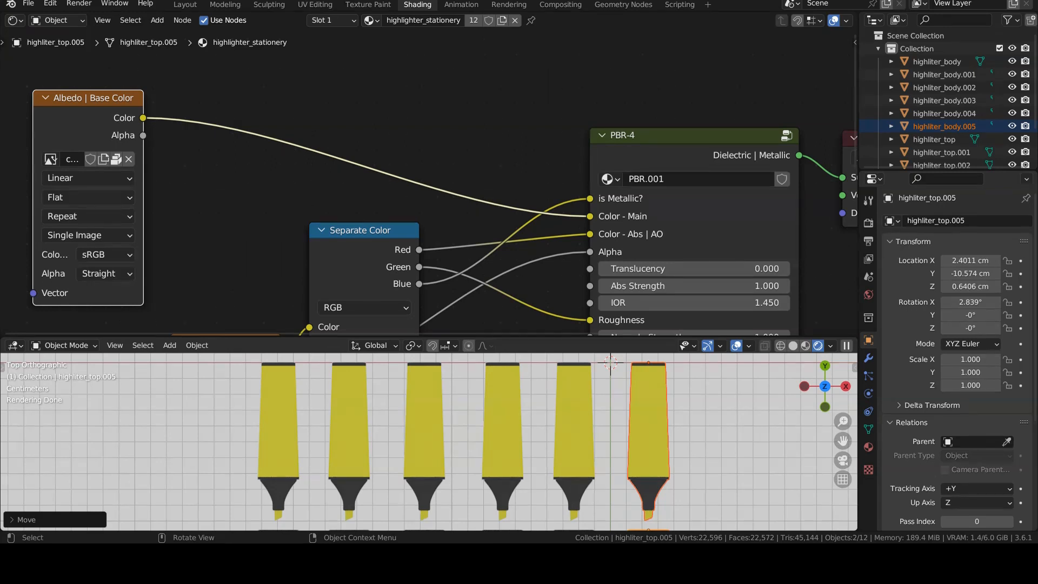
# Add a Hue/Saturation/Value node on the link between the Albedo | Base Color texture and PBR-4's Color - Main input.
pyautogui.click(225, 190)
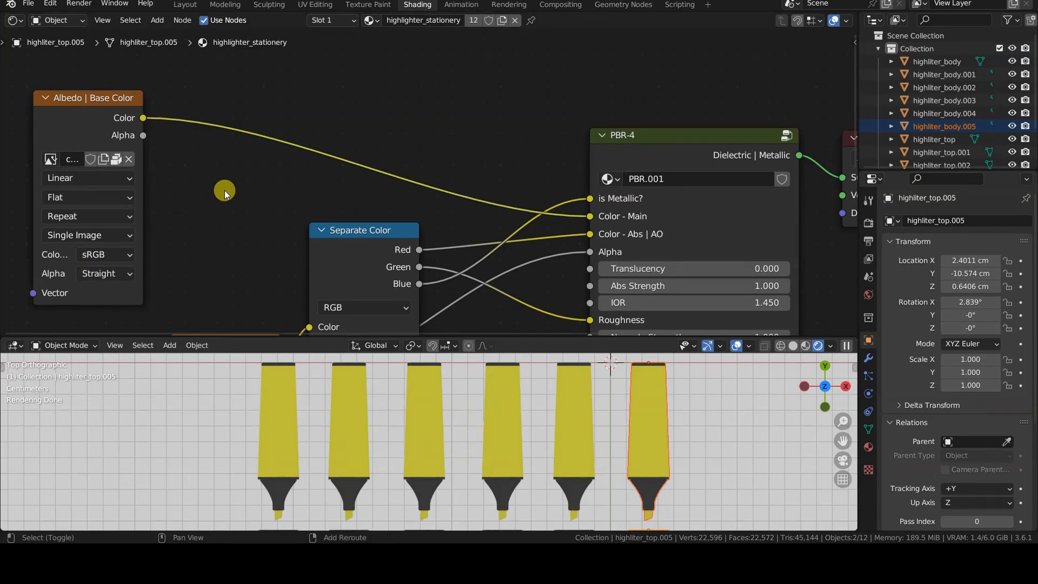
pyautogui.hotkey('shift', 'a')
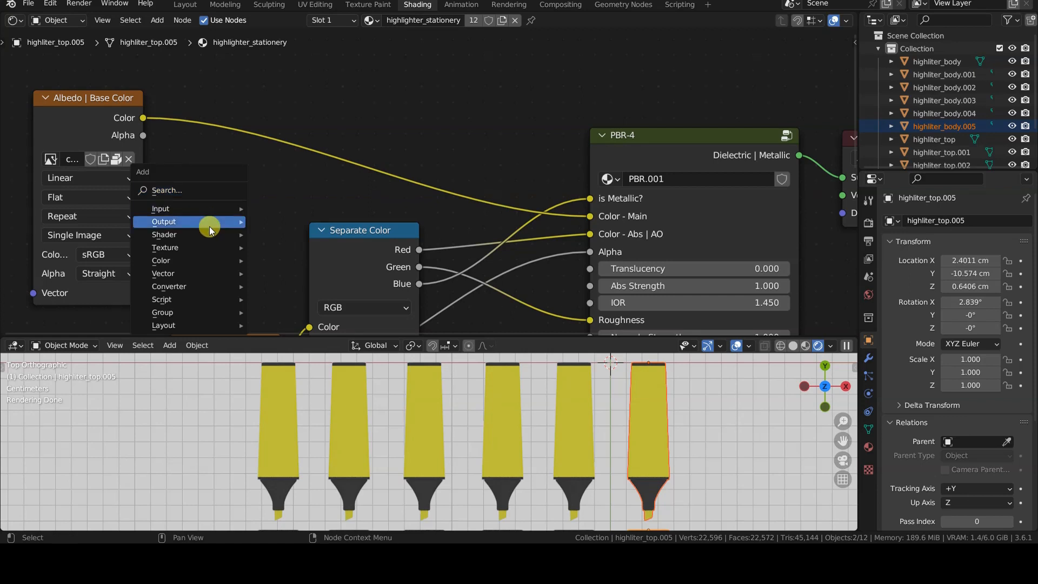
pyautogui.moveTo(200, 260)
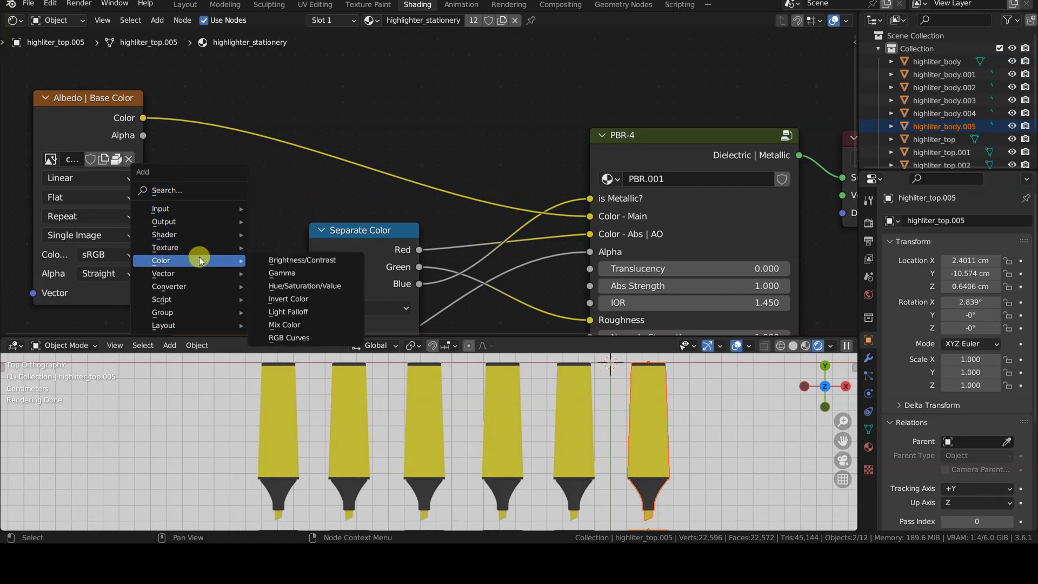
pyautogui.click(347, 287)
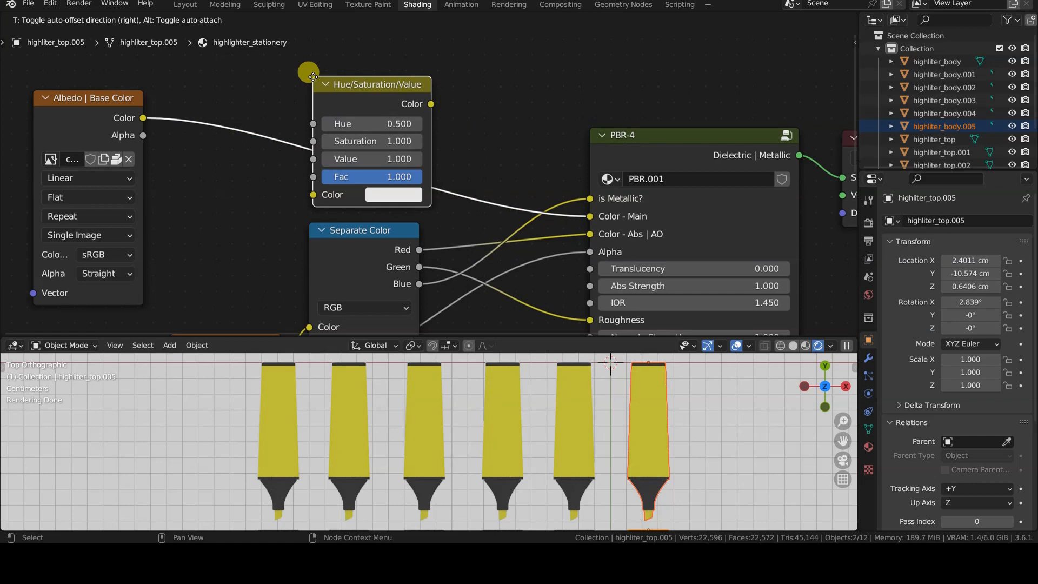
pyautogui.click(313, 77)
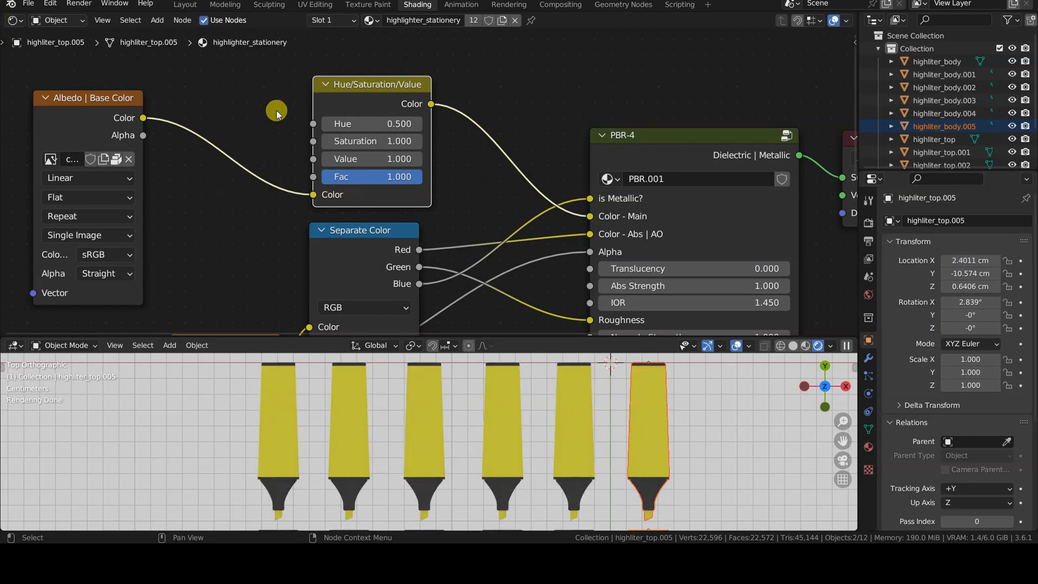
# Test the Hue/Saturation/Value node with Hue at 0.2, and set Hue back to 0.5.
pyautogui.moveTo(349, 124)
pyautogui.mouseDown()
pyautogui.moveTo(409, 123)
pyautogui.moveTo(316, 124)
pyautogui.moveTo(359, 124)
pyautogui.mouseUp()
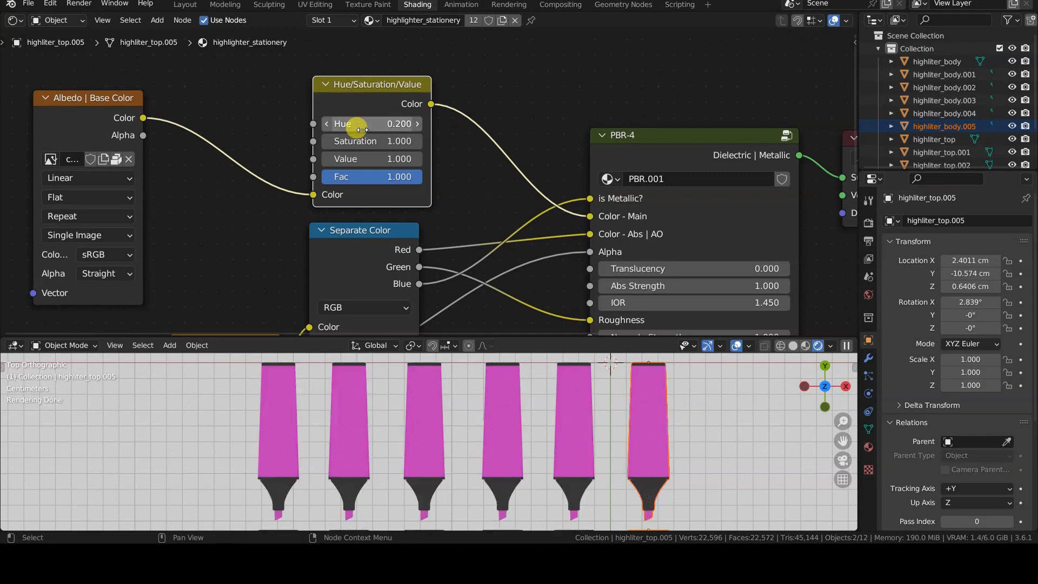
pyautogui.click(369, 125)
pyautogui.write('0.5')
pyautogui.press('Return')
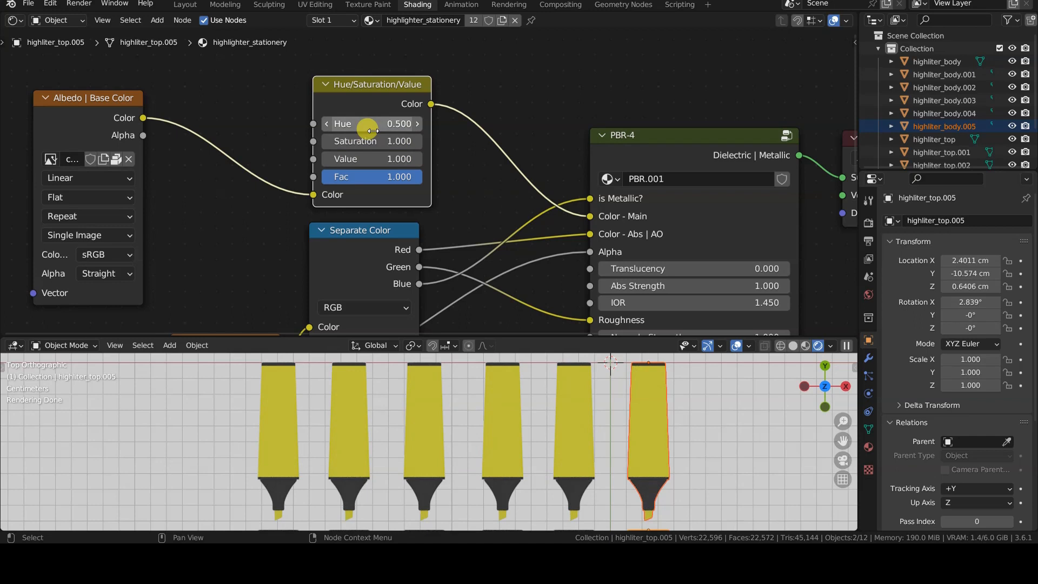
# Enlarge the 3D viewport area and show the row of highlighters from the top view.
pyautogui.moveTo(469, 328); pyautogui.dragTo(494, 315)
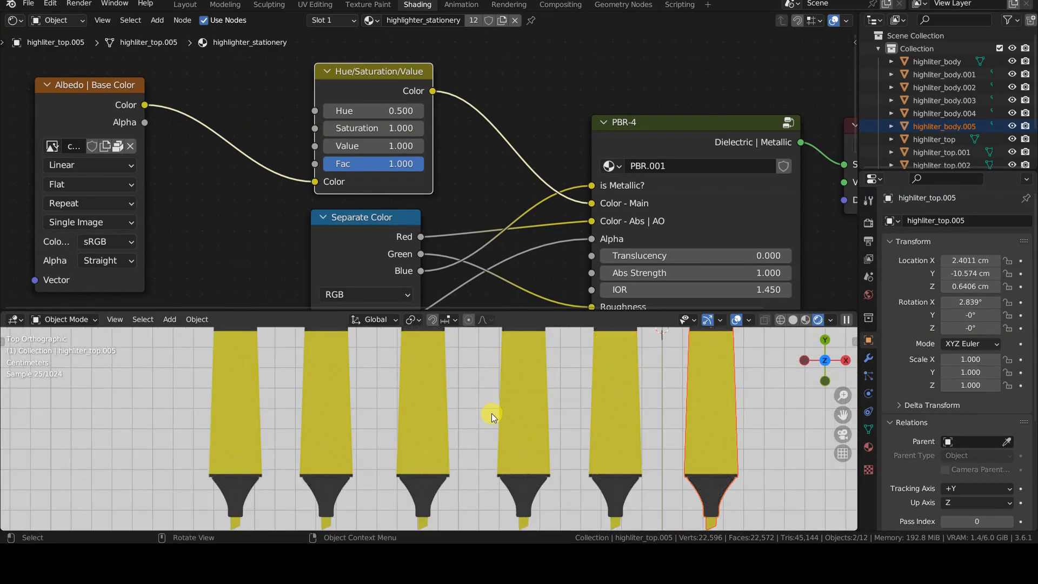
pyautogui.moveTo(492, 413); pyautogui.dragTo(491, 418, button='middle')
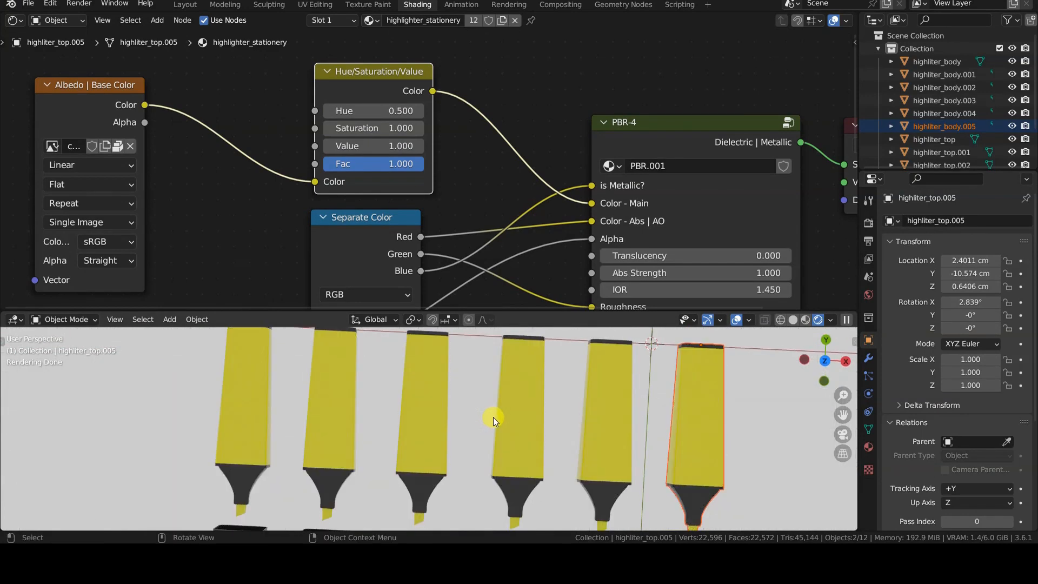
pyautogui.press('KP_7')
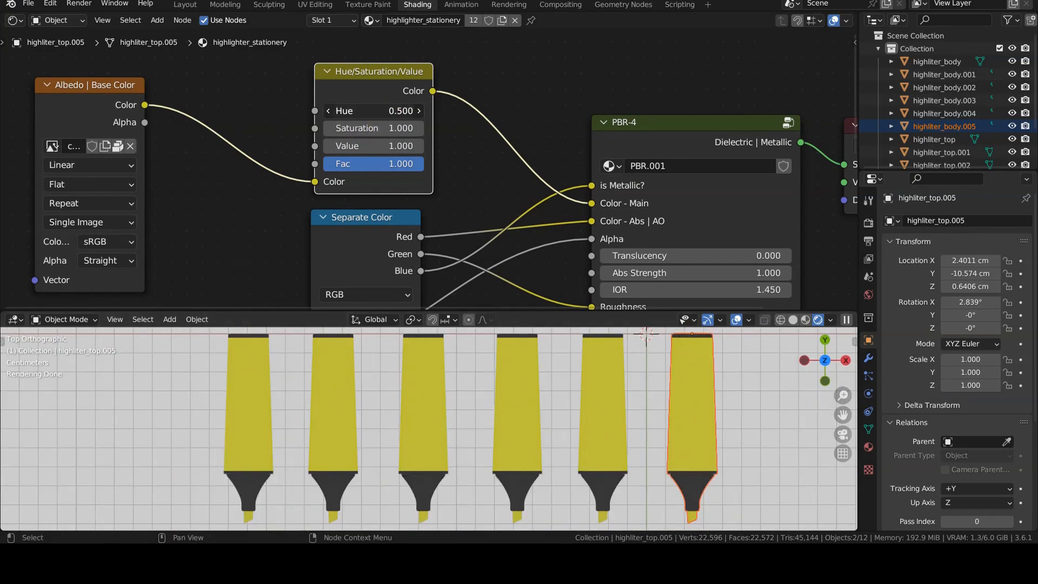
# Preview the colour change on all highlighters with Hue at 0.2 once more, and restore Hue to 0.5.
pyautogui.click(328, 110)
pyautogui.keyDown('ctrl'); pyautogui.moveTo(392, 111); pyautogui.dragTo(376, 110); pyautogui.keyUp('ctrl')
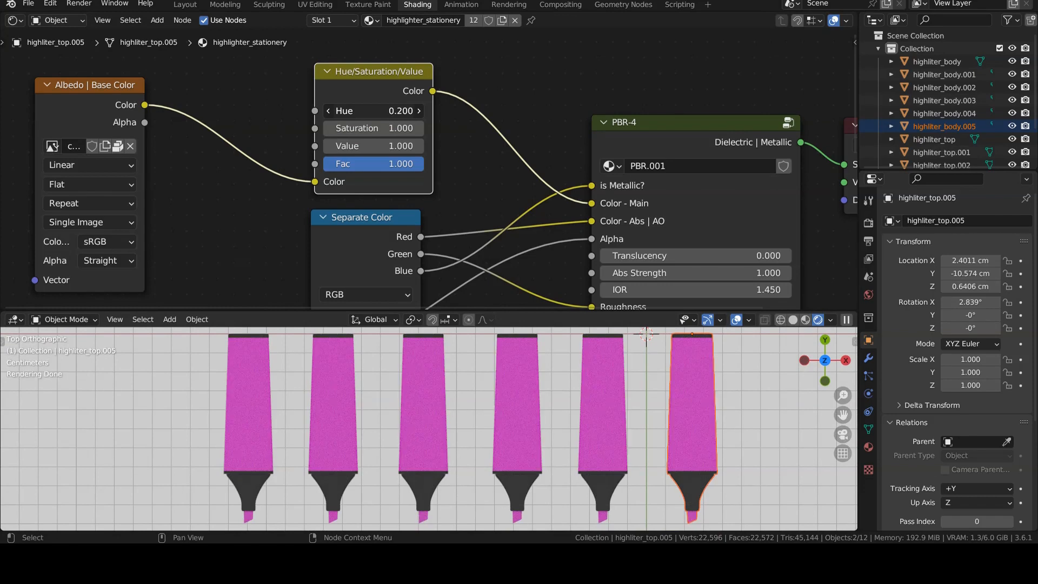
pyautogui.click(395, 111)
pyautogui.press('Return')
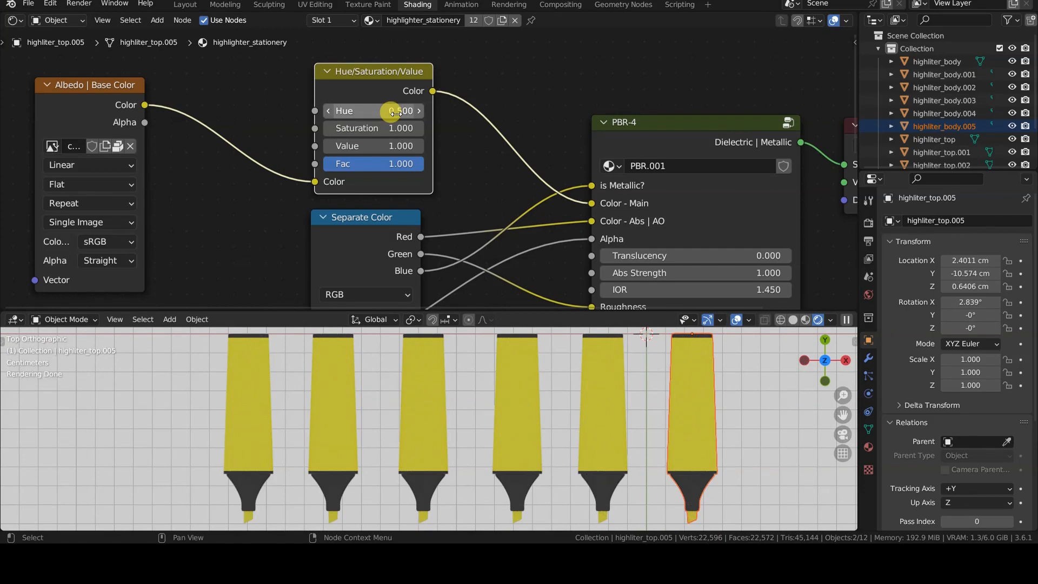
# Set the object pass index of highliter_body.001 to 1 and of highliter_body.002 to 2.
pyautogui.click(354, 392)
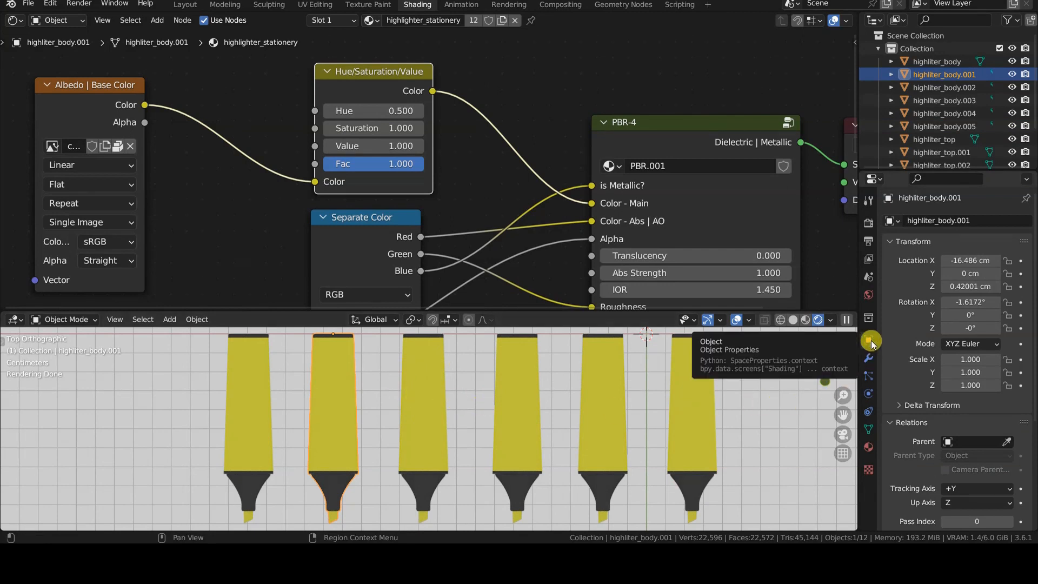
pyautogui.scroll(-7, 888, 352)
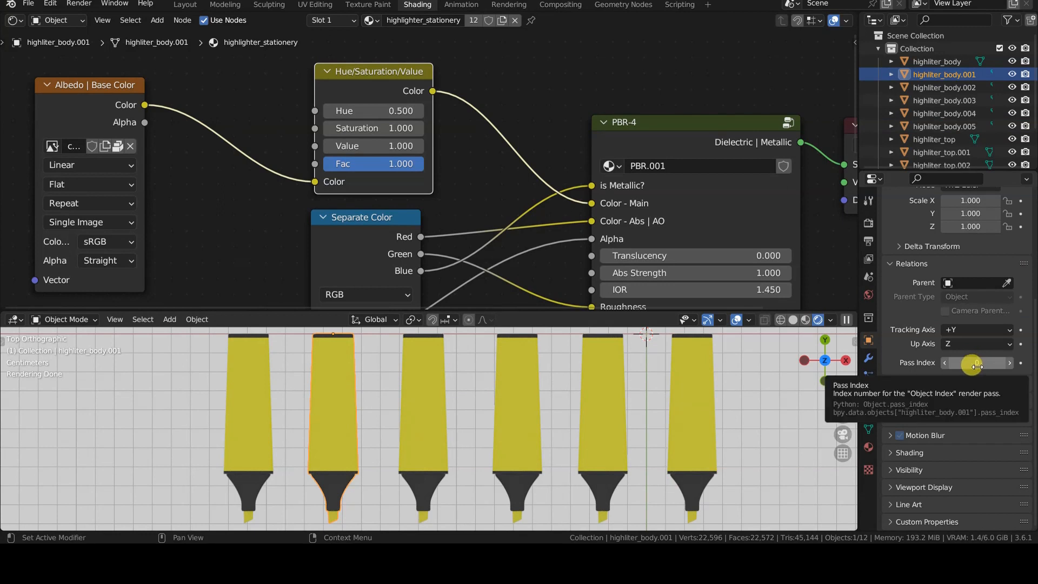
pyautogui.click(1009, 363)
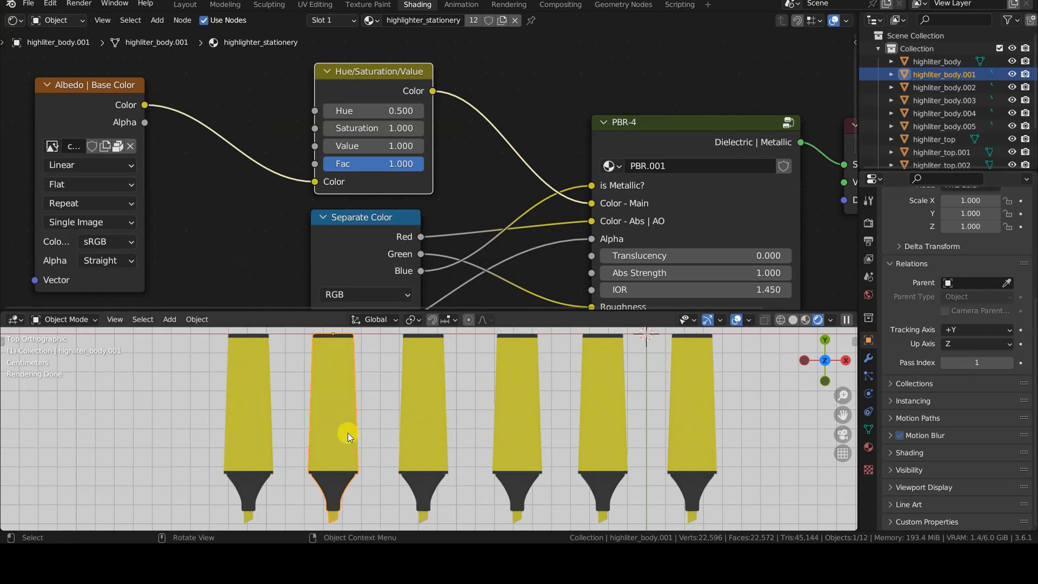
pyautogui.click(423, 427)
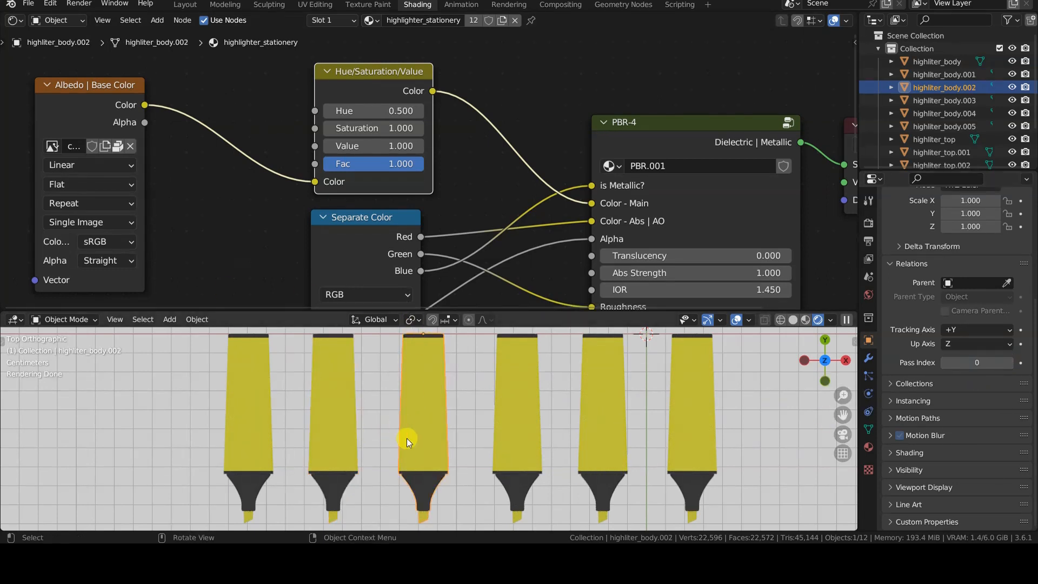
pyautogui.click(1009, 363)
# Set the object pass index of highliter_body.003 to 3 and of highliter_body.004 to 4.
pyautogui.click(507, 439)
pyautogui.click(1009, 363)
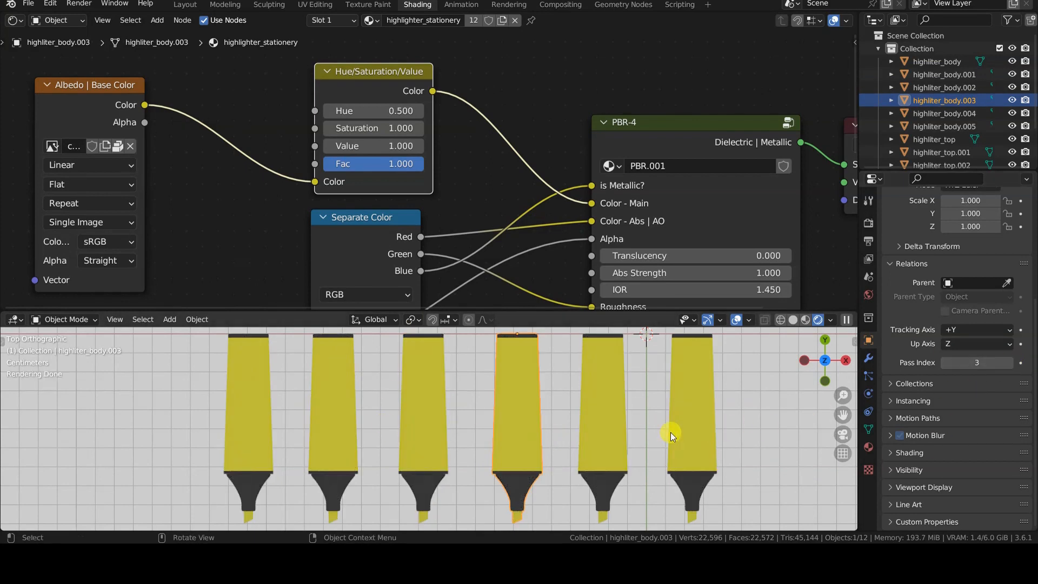
pyautogui.click(589, 433)
pyautogui.click(1010, 362)
pyautogui.click(1010, 362)
pyautogui.click(1010, 363)
pyautogui.click(1010, 362)
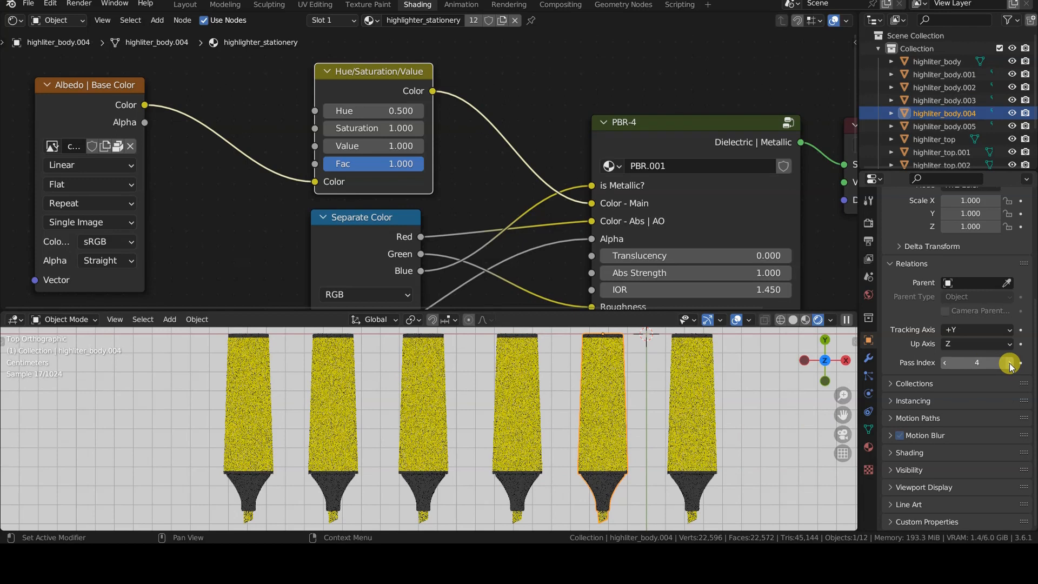
# Set the object pass index of highliter_body.005 to 5.
pyautogui.click(700, 458)
pyautogui.click(1010, 363)
pyautogui.click(1010, 362)
pyautogui.click(1010, 362)
pyautogui.click(1010, 363)
pyautogui.click(1010, 362)
# Duplicate the body and top of the third highlighter along the X axis to extend the end of the row.
pyautogui.scroll(-1, 410, 440)
pyautogui.click(417, 438)
pyautogui.keyDown('shift'); pyautogui.click(434, 519); pyautogui.keyUp('shift')
pyautogui.hotkey('shift', 'd')
pyautogui.press('x')
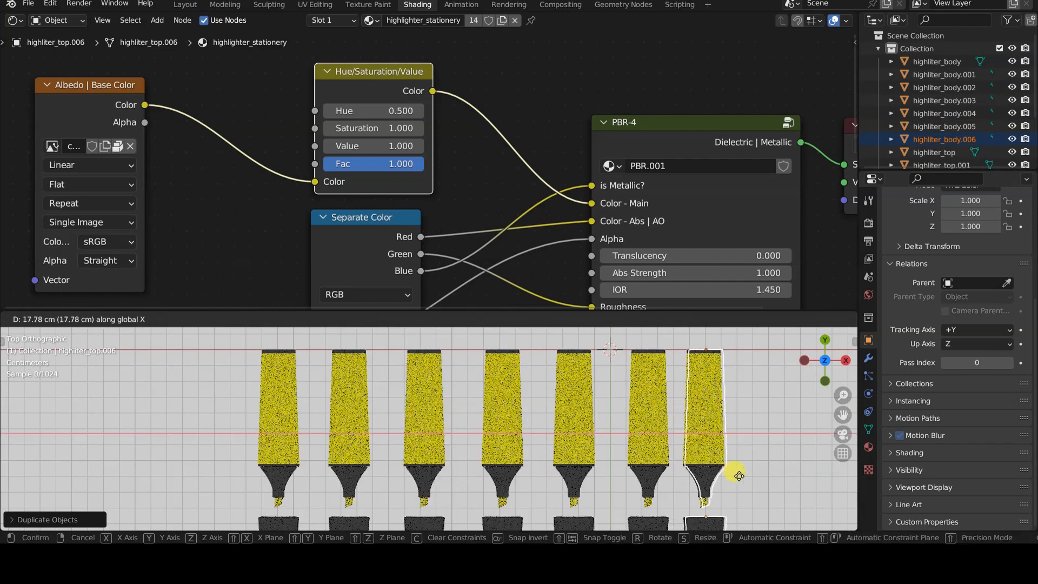
pyautogui.click(746, 478)
pyautogui.keyDown('shift'); pyautogui.moveTo(728, 477); pyautogui.dragTo(692, 465, button='middle'); pyautogui.keyUp('shift')
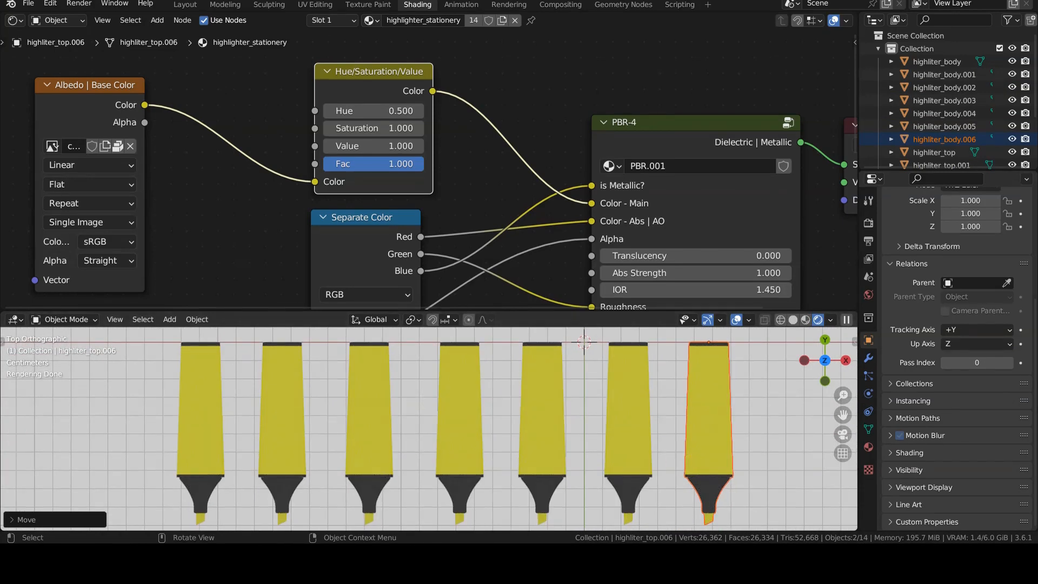
# Add an Object Info node to the highlighter material, above the Albedo | Base Color texture node.
pyautogui.scroll(-4, 232, 247)
pyautogui.moveTo(222, 174); pyautogui.dragTo(52, 175)
pyautogui.hotkey('shift', 'a')
pyautogui.moveTo(156, 107)
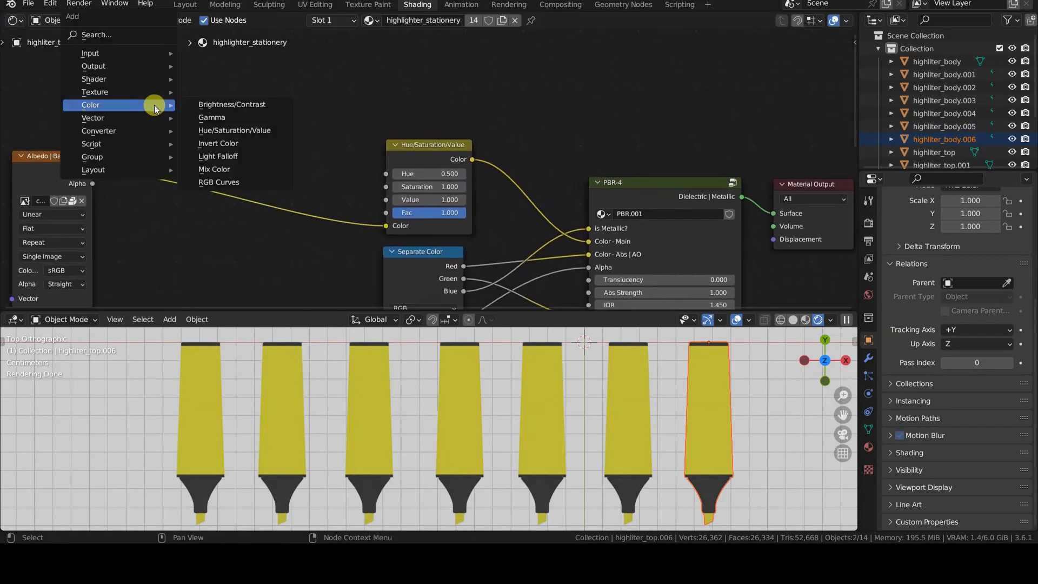
pyautogui.moveTo(151, 53)
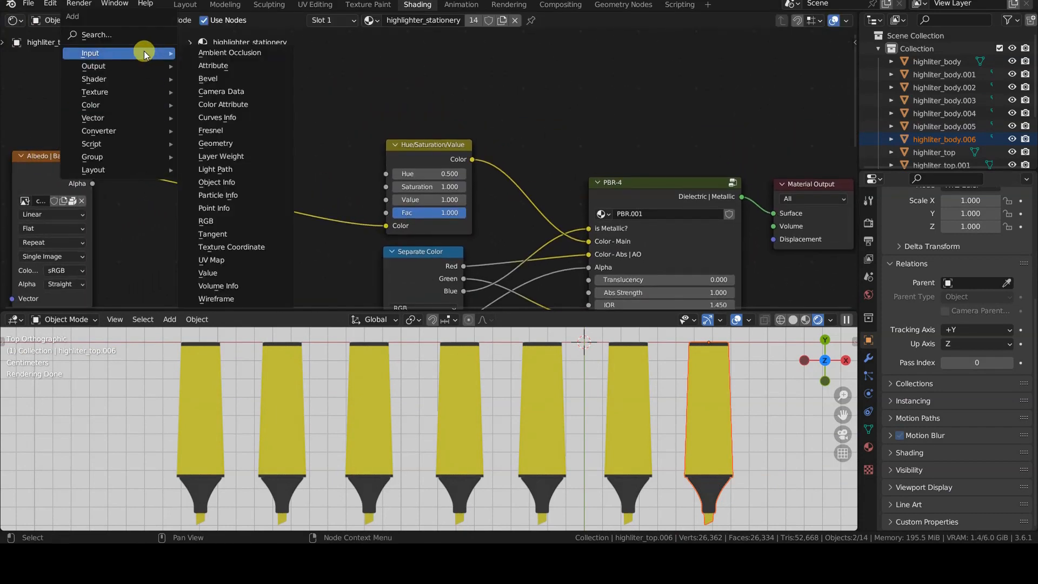
pyautogui.click(265, 181)
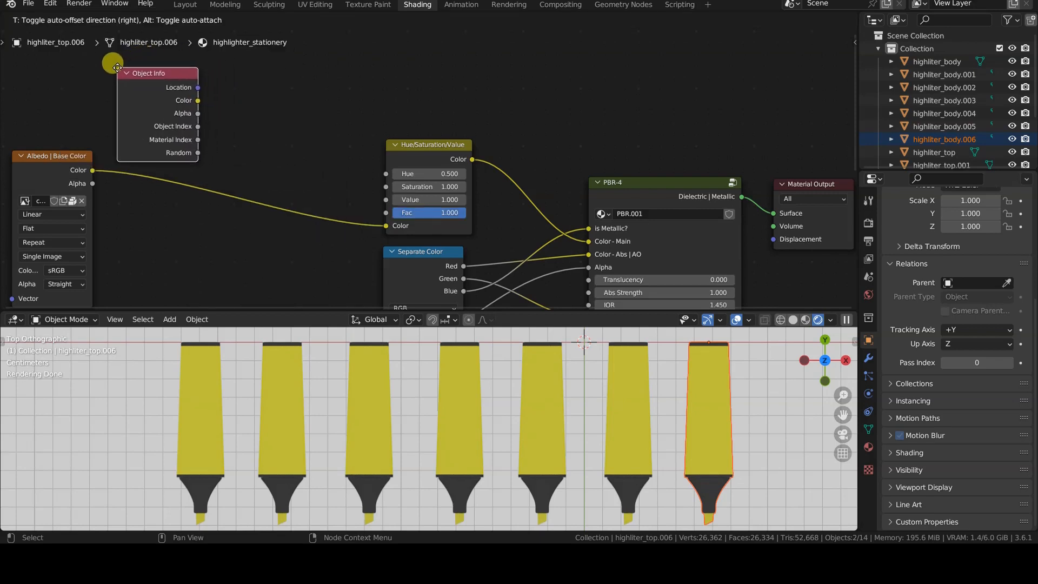
pyautogui.click(117, 67)
pyautogui.moveTo(198, 126); pyautogui.dragTo(250, 109)
pyautogui.press('Escape')
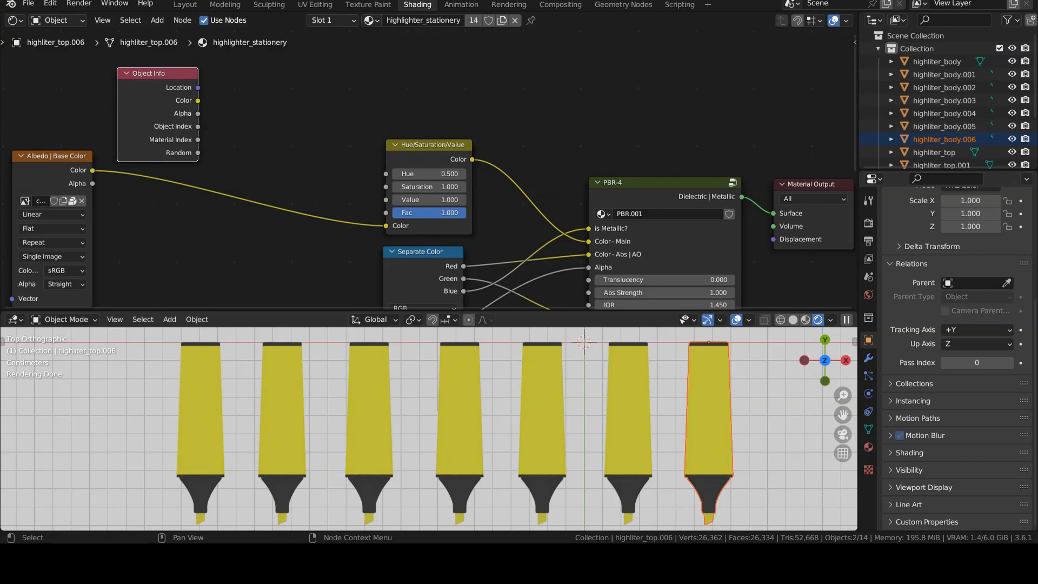
pyautogui.click(417, 145)
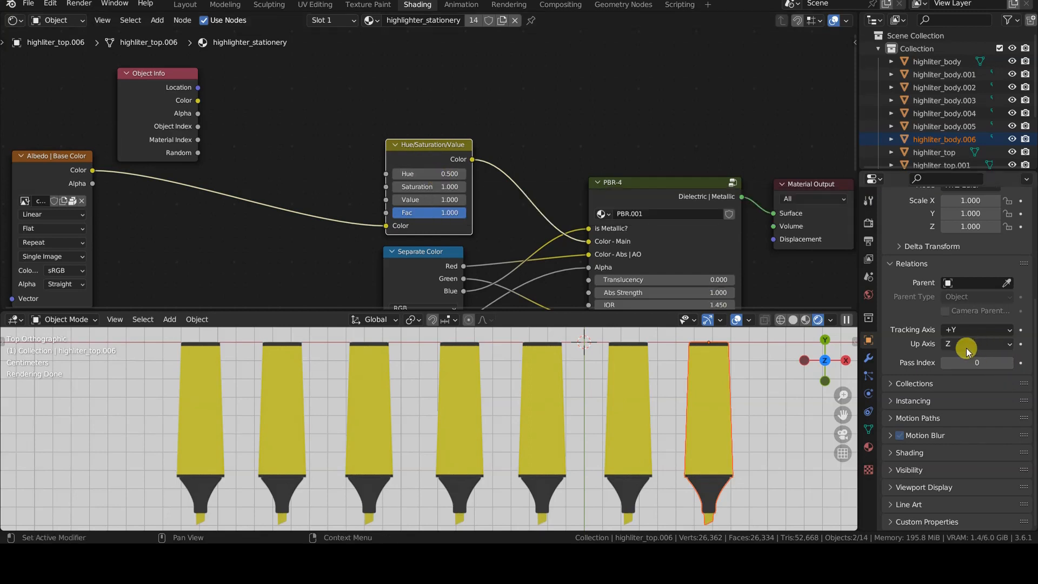
# With highliter_body.005 selected, add a Math node and connect Object Info's Object Index to its first value.
pyautogui.click(617, 419)
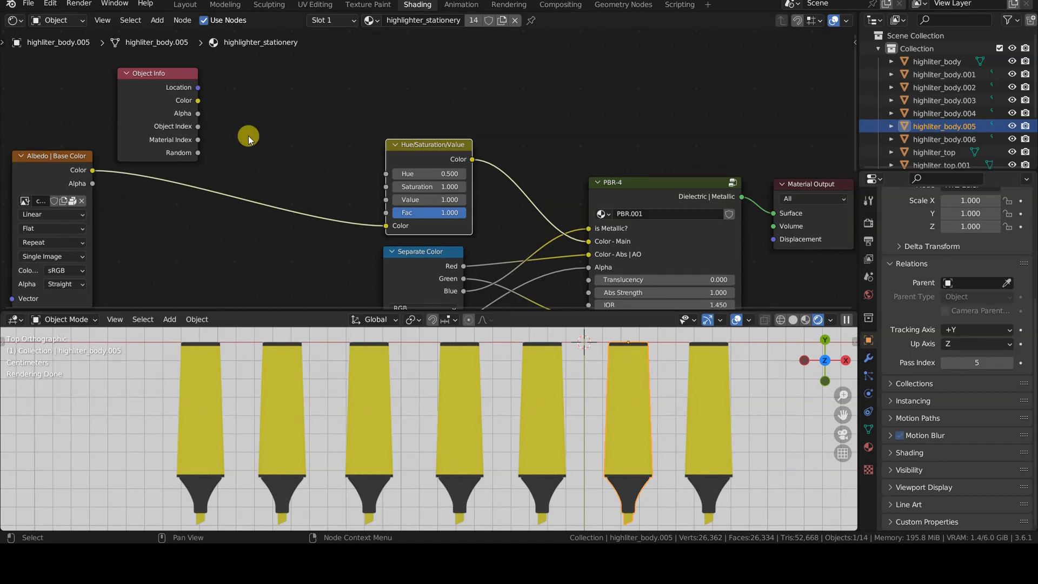
pyautogui.hotkey('shift', 'a')
pyautogui.moveTo(281, 127)
pyautogui.moveTo(252, 202)
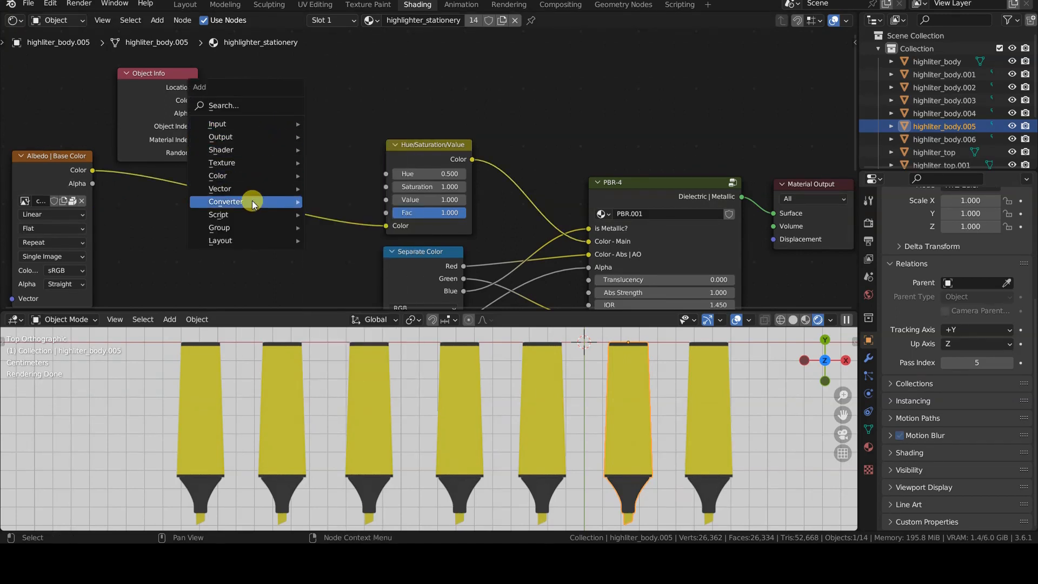
pyautogui.click(342, 291)
pyautogui.click(248, 77)
pyautogui.moveTo(198, 128); pyautogui.dragTo(248, 143)
# Try driving Hue with the object index through Divide by 10, and remove the Math node.
pyautogui.click(297, 115)
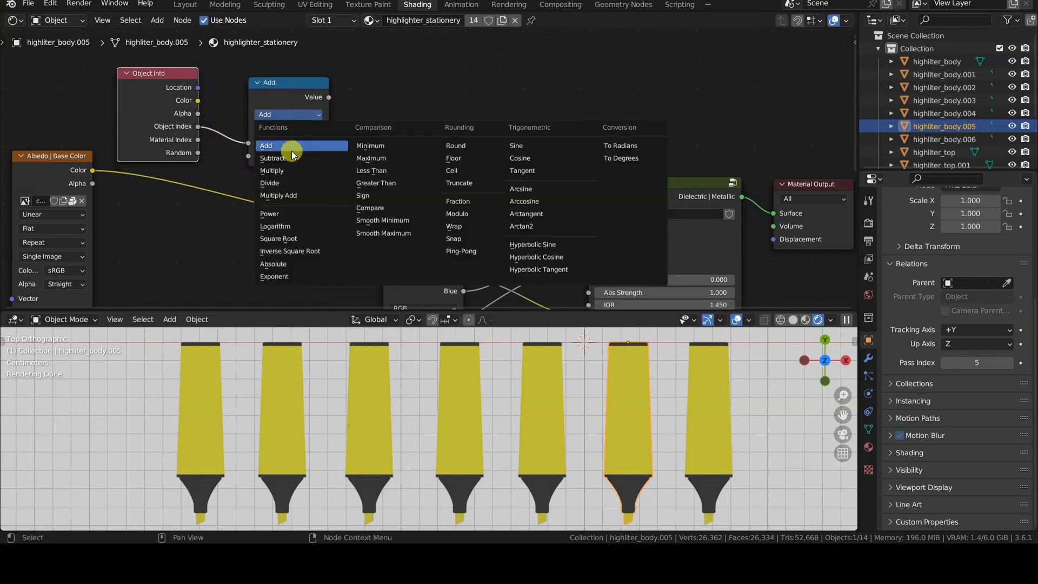
pyautogui.click(290, 180)
pyautogui.moveTo(329, 97); pyautogui.dragTo(378, 172)
pyautogui.click(280, 155)
pyautogui.write('10')
pyautogui.press('Return')
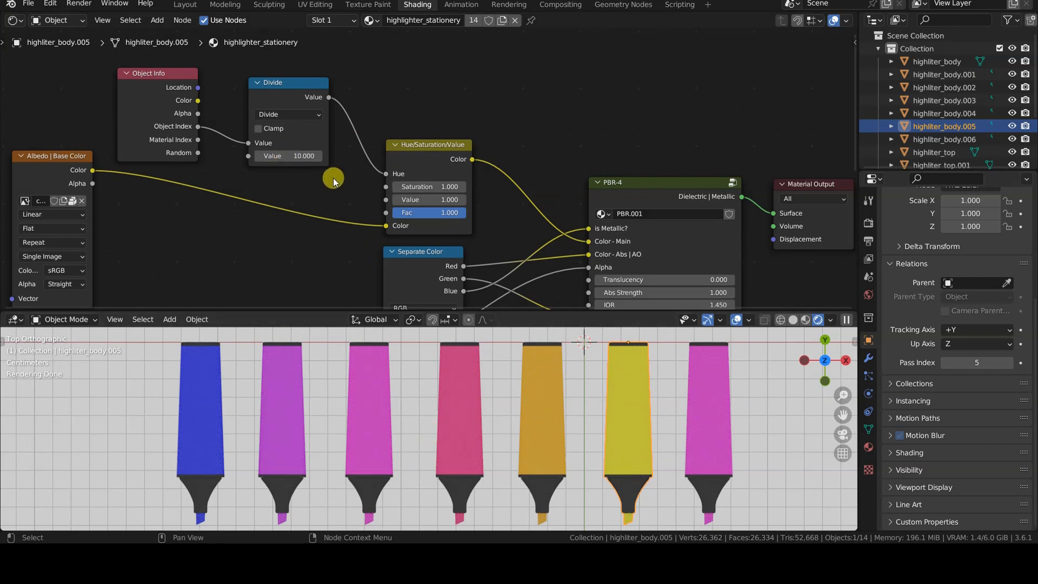
pyautogui.press('x')
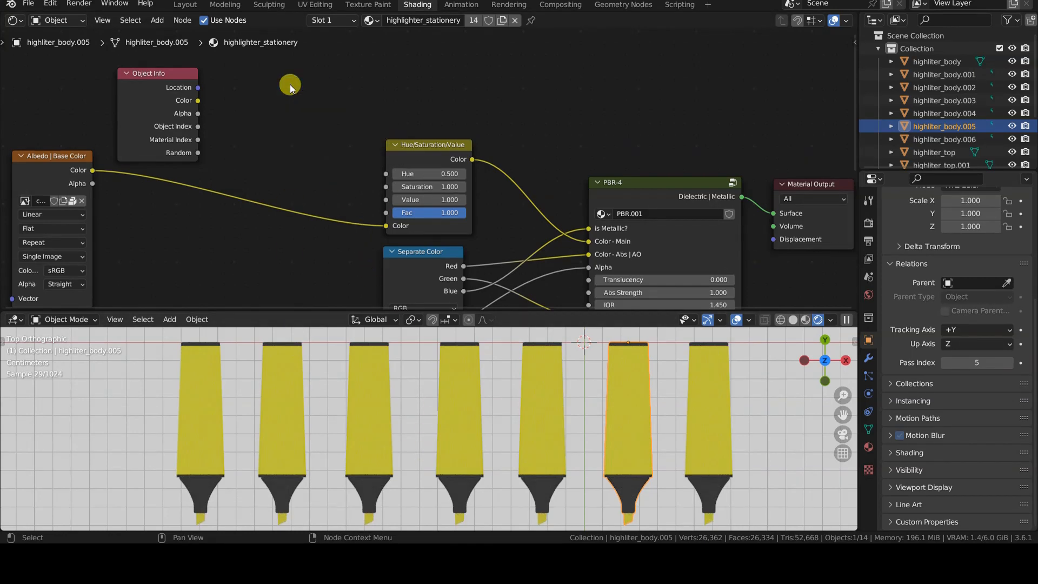
# Add a Map Range node that takes Object Index as its Value and feeds its Result into Hue.
pyautogui.hotkey('shift', 'a')
pyautogui.moveTo(278, 123)
pyautogui.click(372, 204)
pyautogui.click(259, 58)
pyautogui.moveTo(198, 127); pyautogui.dragTo(259, 135)
pyautogui.moveTo(339, 74); pyautogui.dragTo(385, 174)
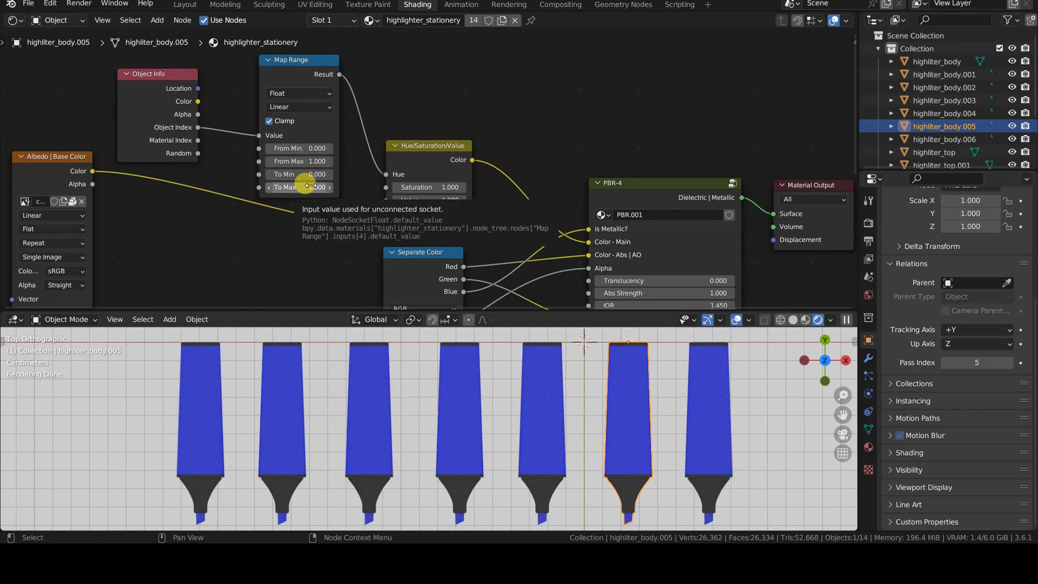
# Try a From Max of 10 on the Map Range node and settle on 7.
pyautogui.click(304, 157)
pyautogui.write('10')
pyautogui.press('Return')
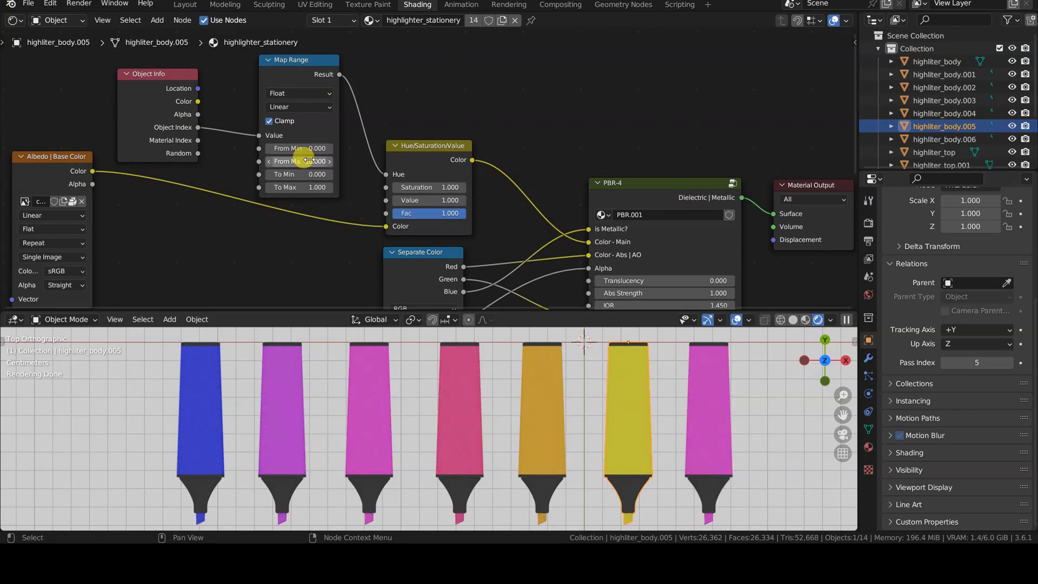
pyautogui.click(305, 160)
pyautogui.write('7')
pyautogui.press('Return')
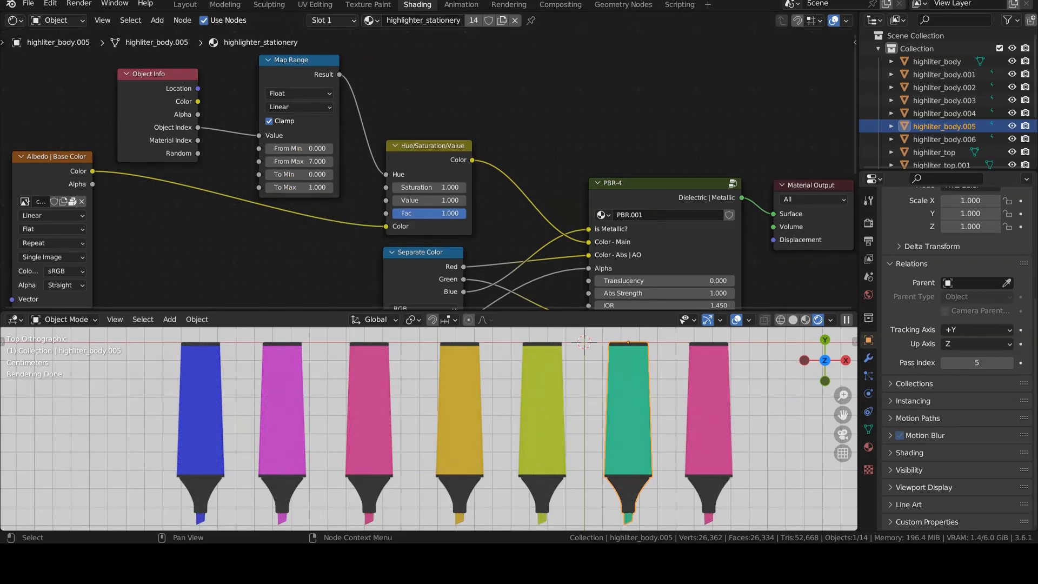
# Preview the highlighter colours with From Max at 10 and at 9, and restore From Max to 7.
pyautogui.click(305, 160)
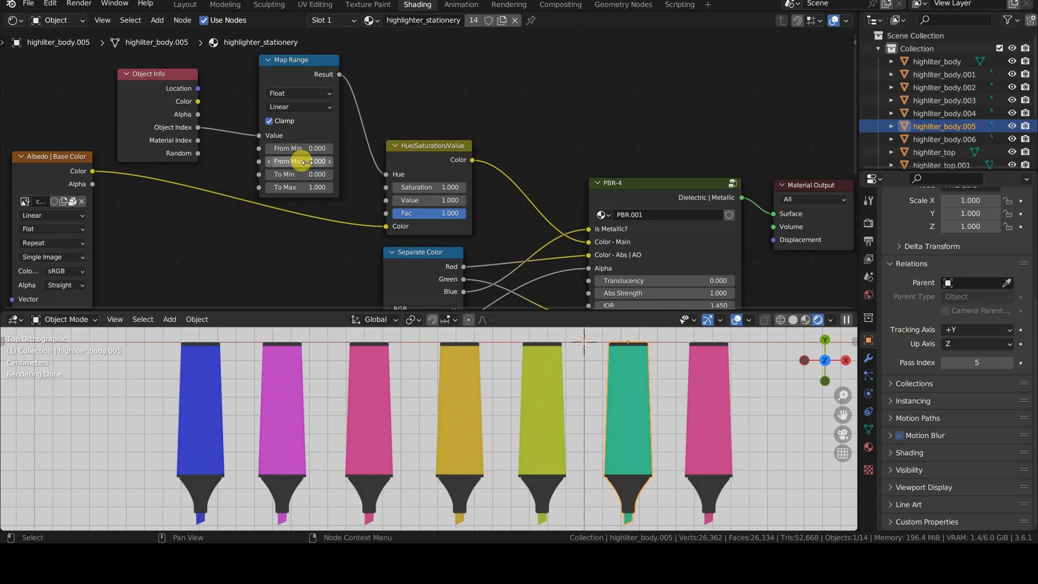
pyautogui.write('10')
pyautogui.press('Return')
pyautogui.click(305, 158)
pyautogui.write('9')
pyautogui.press('Return')
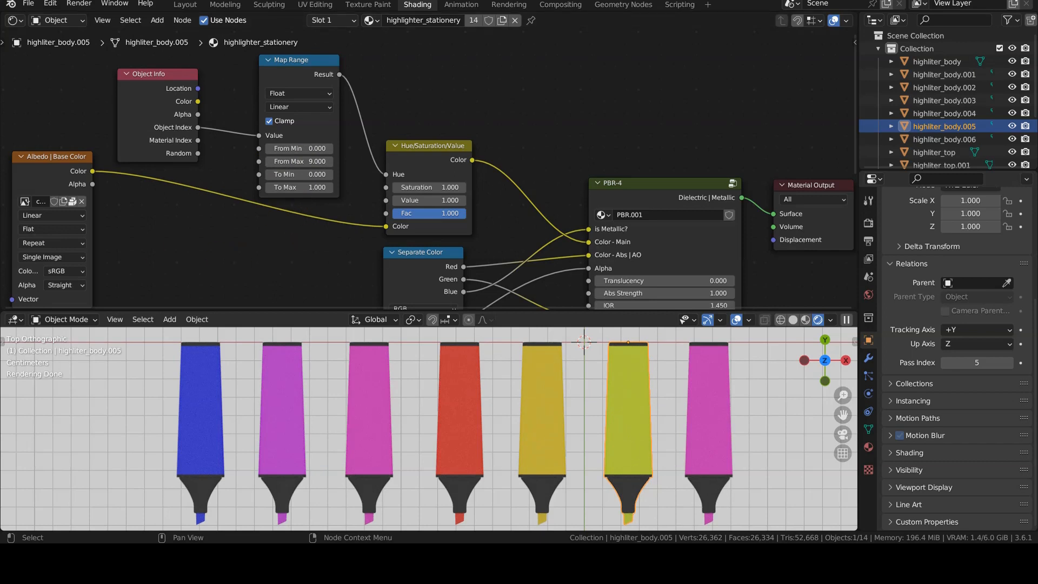
pyautogui.click(295, 160)
pyautogui.write('7')
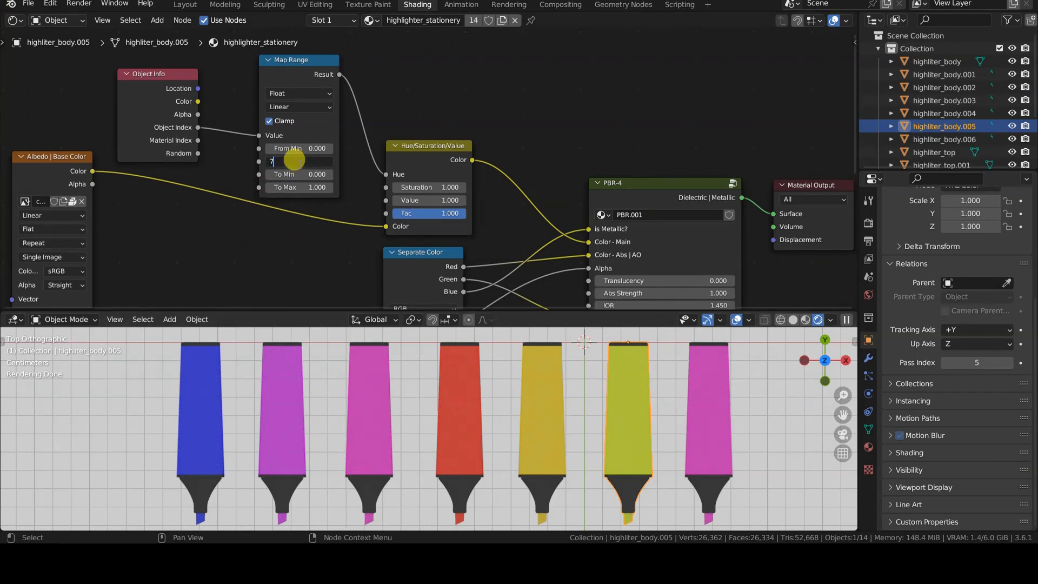
pyautogui.press('Return')
# Preview the colours with the Map Range's To Min at 0.5, and again with To Min 0 and To Max 0.5.
pyautogui.click(307, 174)
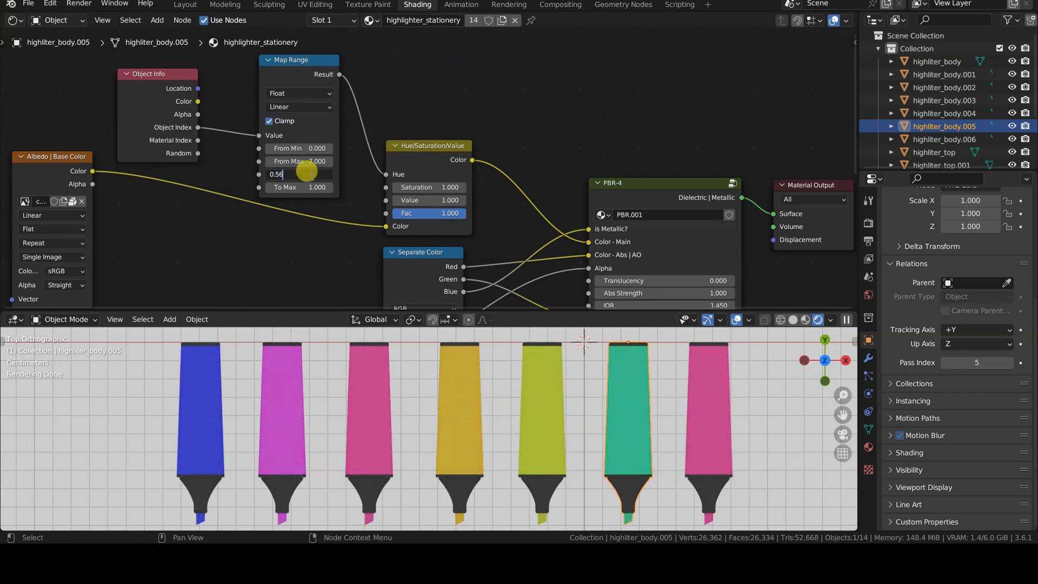
pyautogui.press('Return')
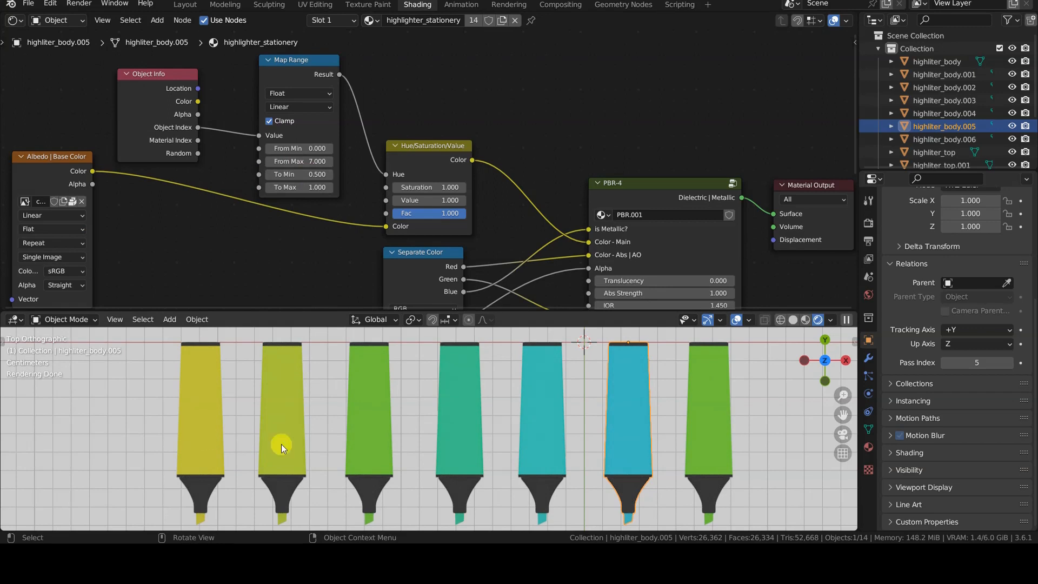
pyautogui.click(300, 173)
pyautogui.write('0')
pyautogui.press('Tab')
pyautogui.write('0.5')
pyautogui.press('Return')
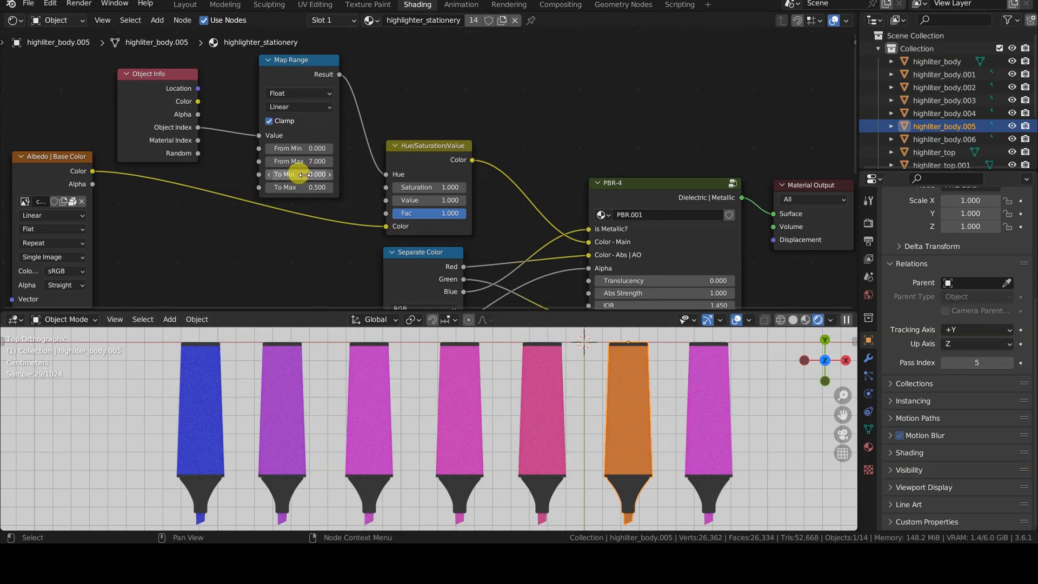
# Set the Map Range output to To Min 0.2 and To Max 0.6.
pyautogui.click(299, 173)
pyautogui.write('0.2')
pyautogui.press('Tab')
pyautogui.write('0')
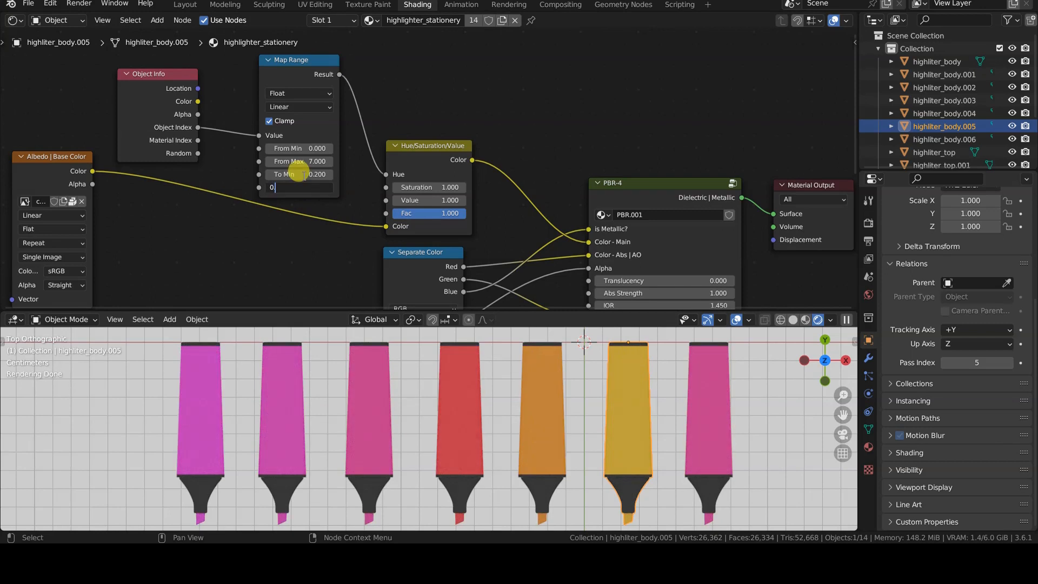
pyautogui.write('.6')
pyautogui.press('Return')
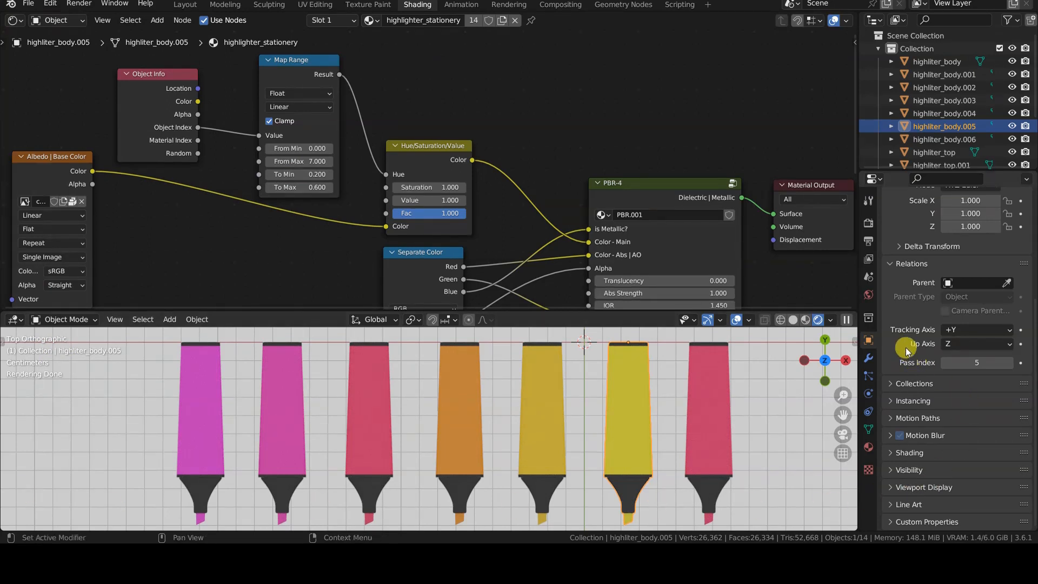
# Inspect the pass index of highliter_body.004 and the node chain from Object Info through Map Range to Hue/Saturation/Value.
pyautogui.click(543, 429)
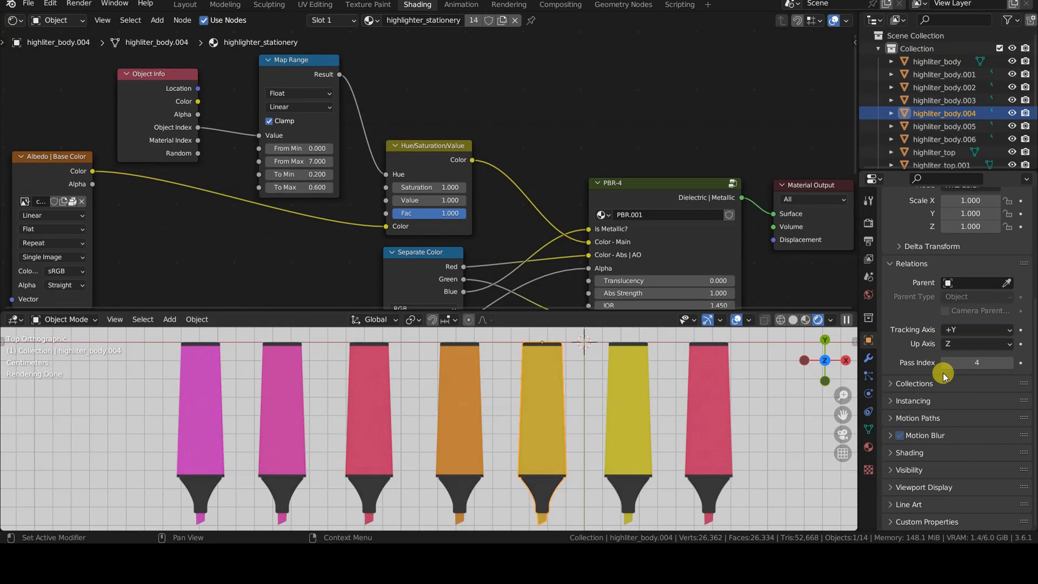
pyautogui.moveTo(426, 178); pyautogui.dragTo(540, 210, button='middle')
pyautogui.scroll(2, 524, 229)
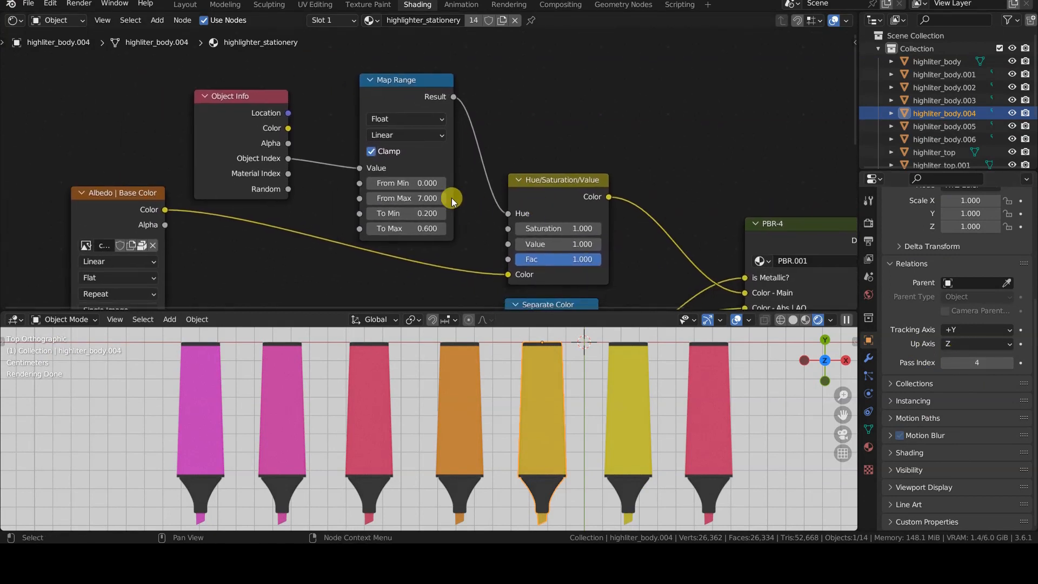
pyautogui.click(240, 93)
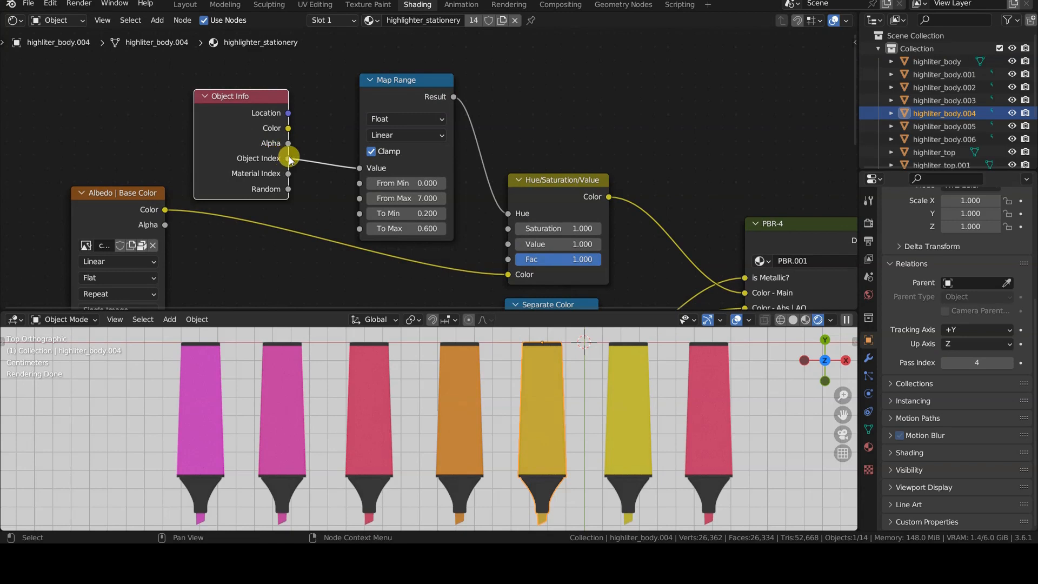
pyautogui.click(415, 79)
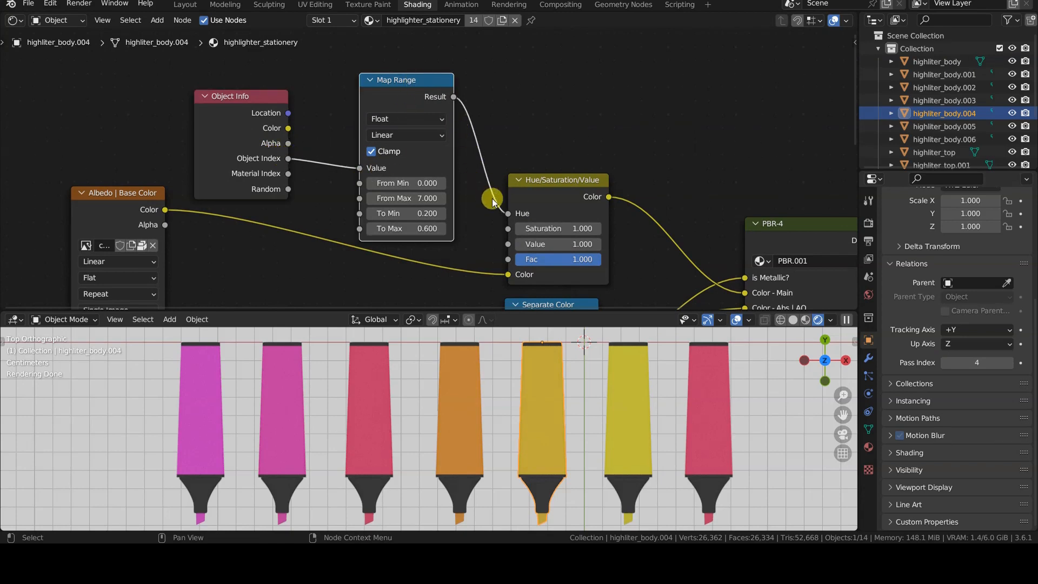
pyautogui.click(561, 188)
pyautogui.moveTo(572, 216); pyautogui.dragTo(566, 206, button='middle')
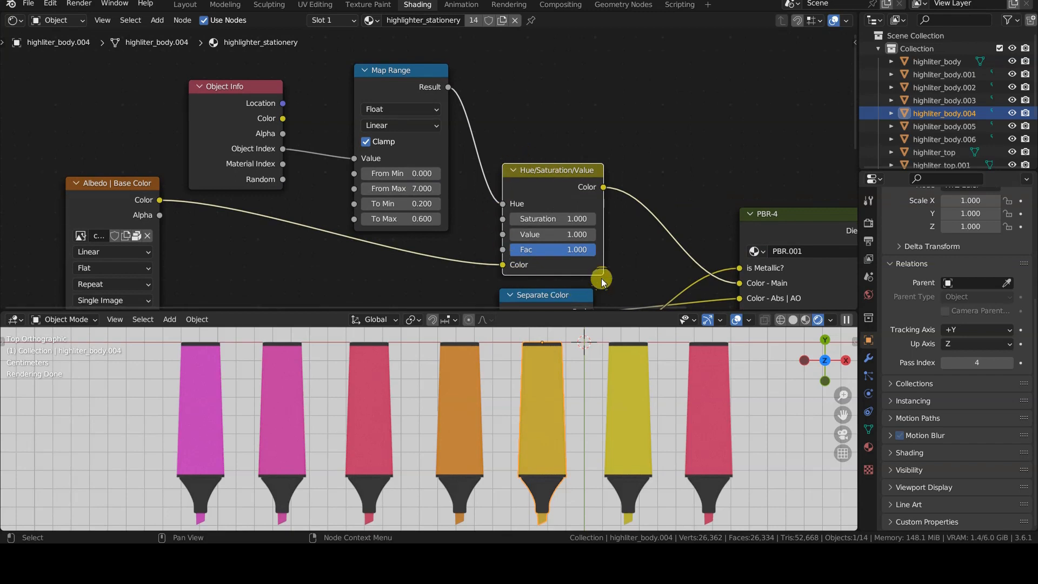